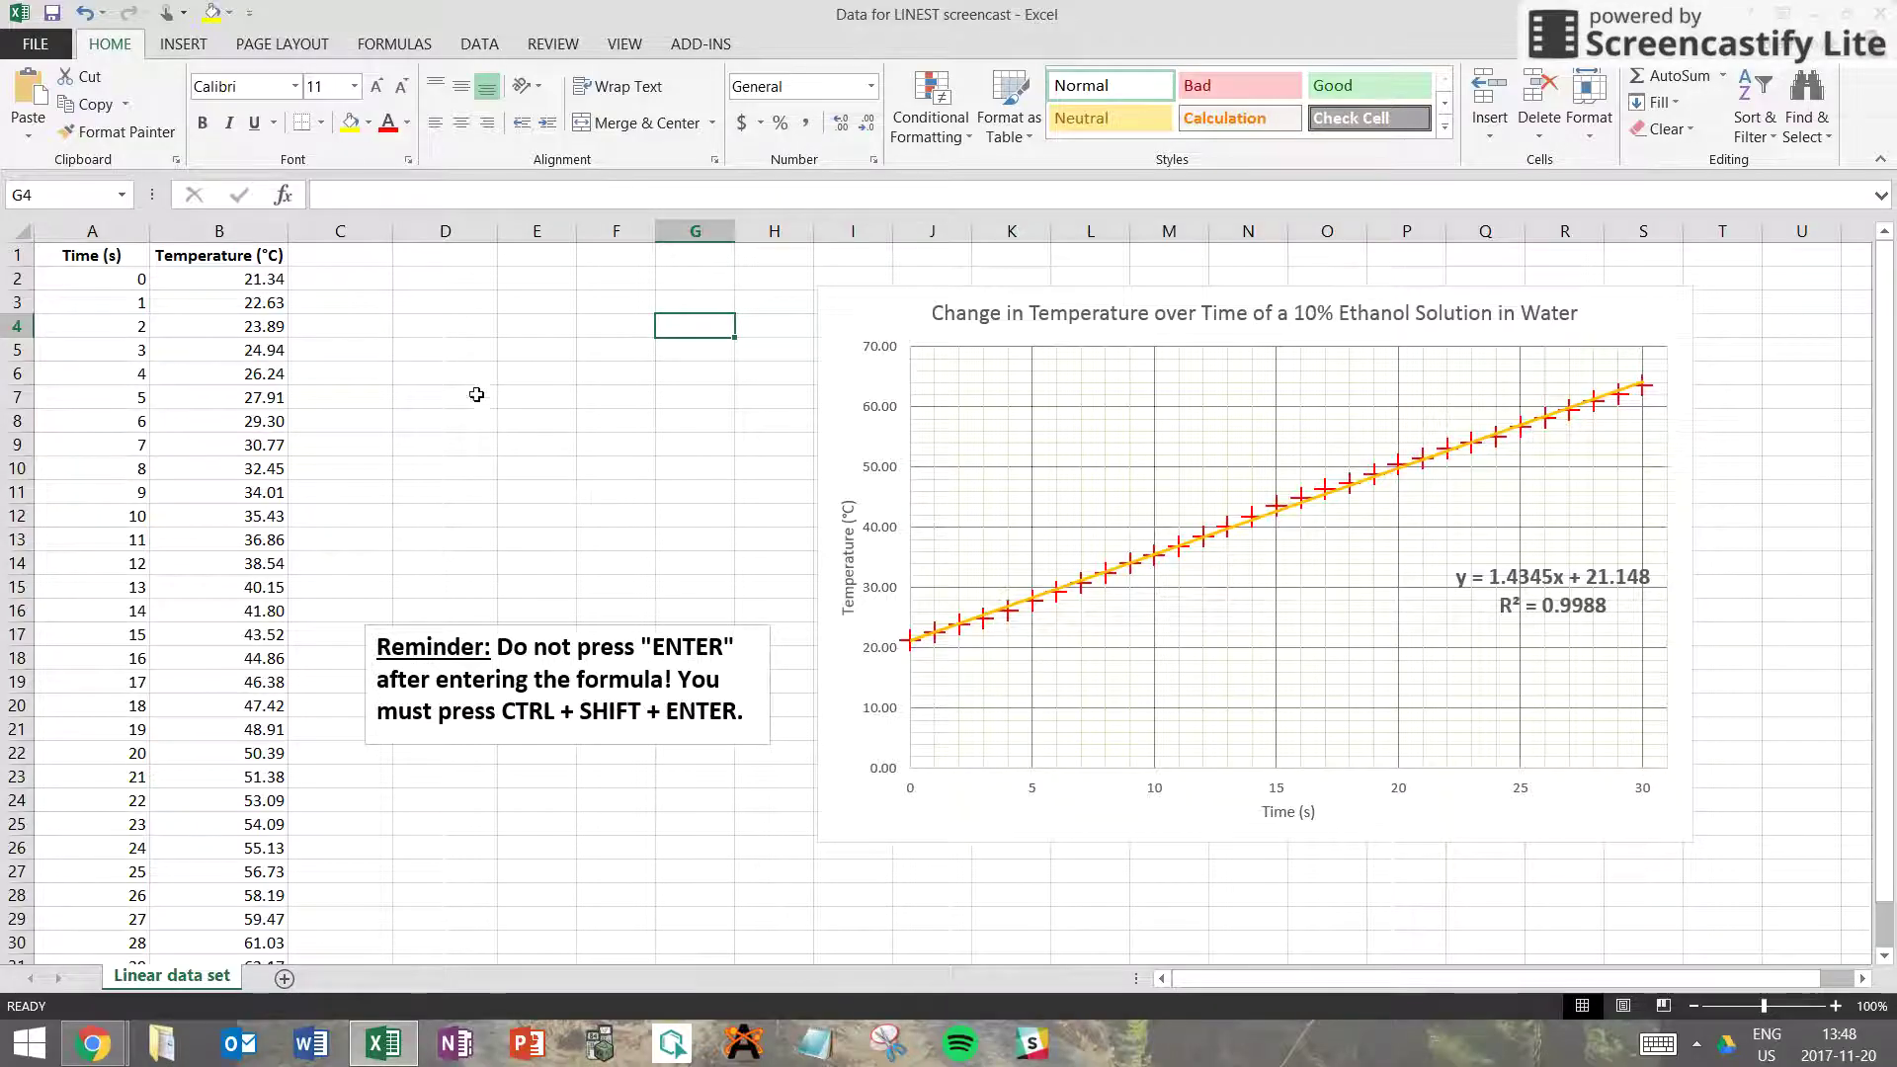
# - Start a LINEST formula across E7:F8 using temperatures B2:B32 as known y's and times A2:A32 as known x's
pyautogui.moveTo(514, 397); pyautogui.dragTo(599, 423)
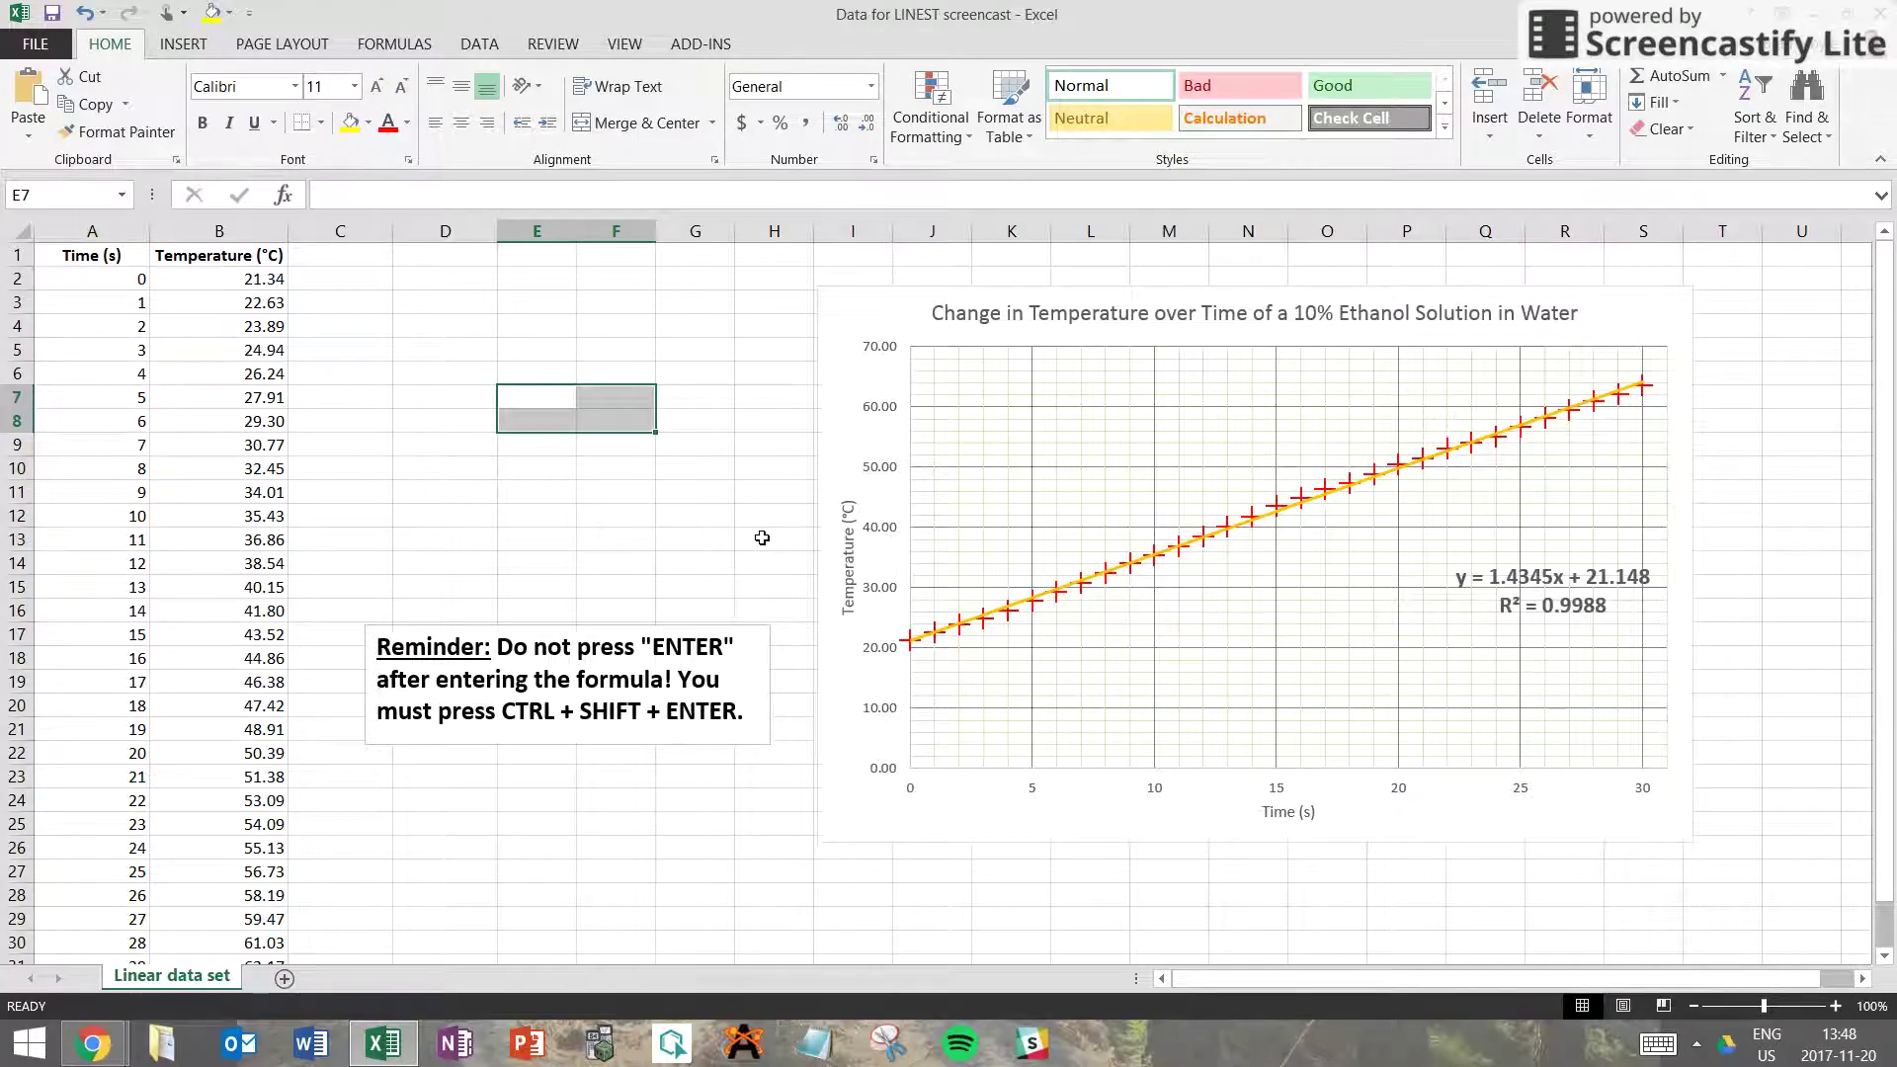
pyautogui.write('=LIN')
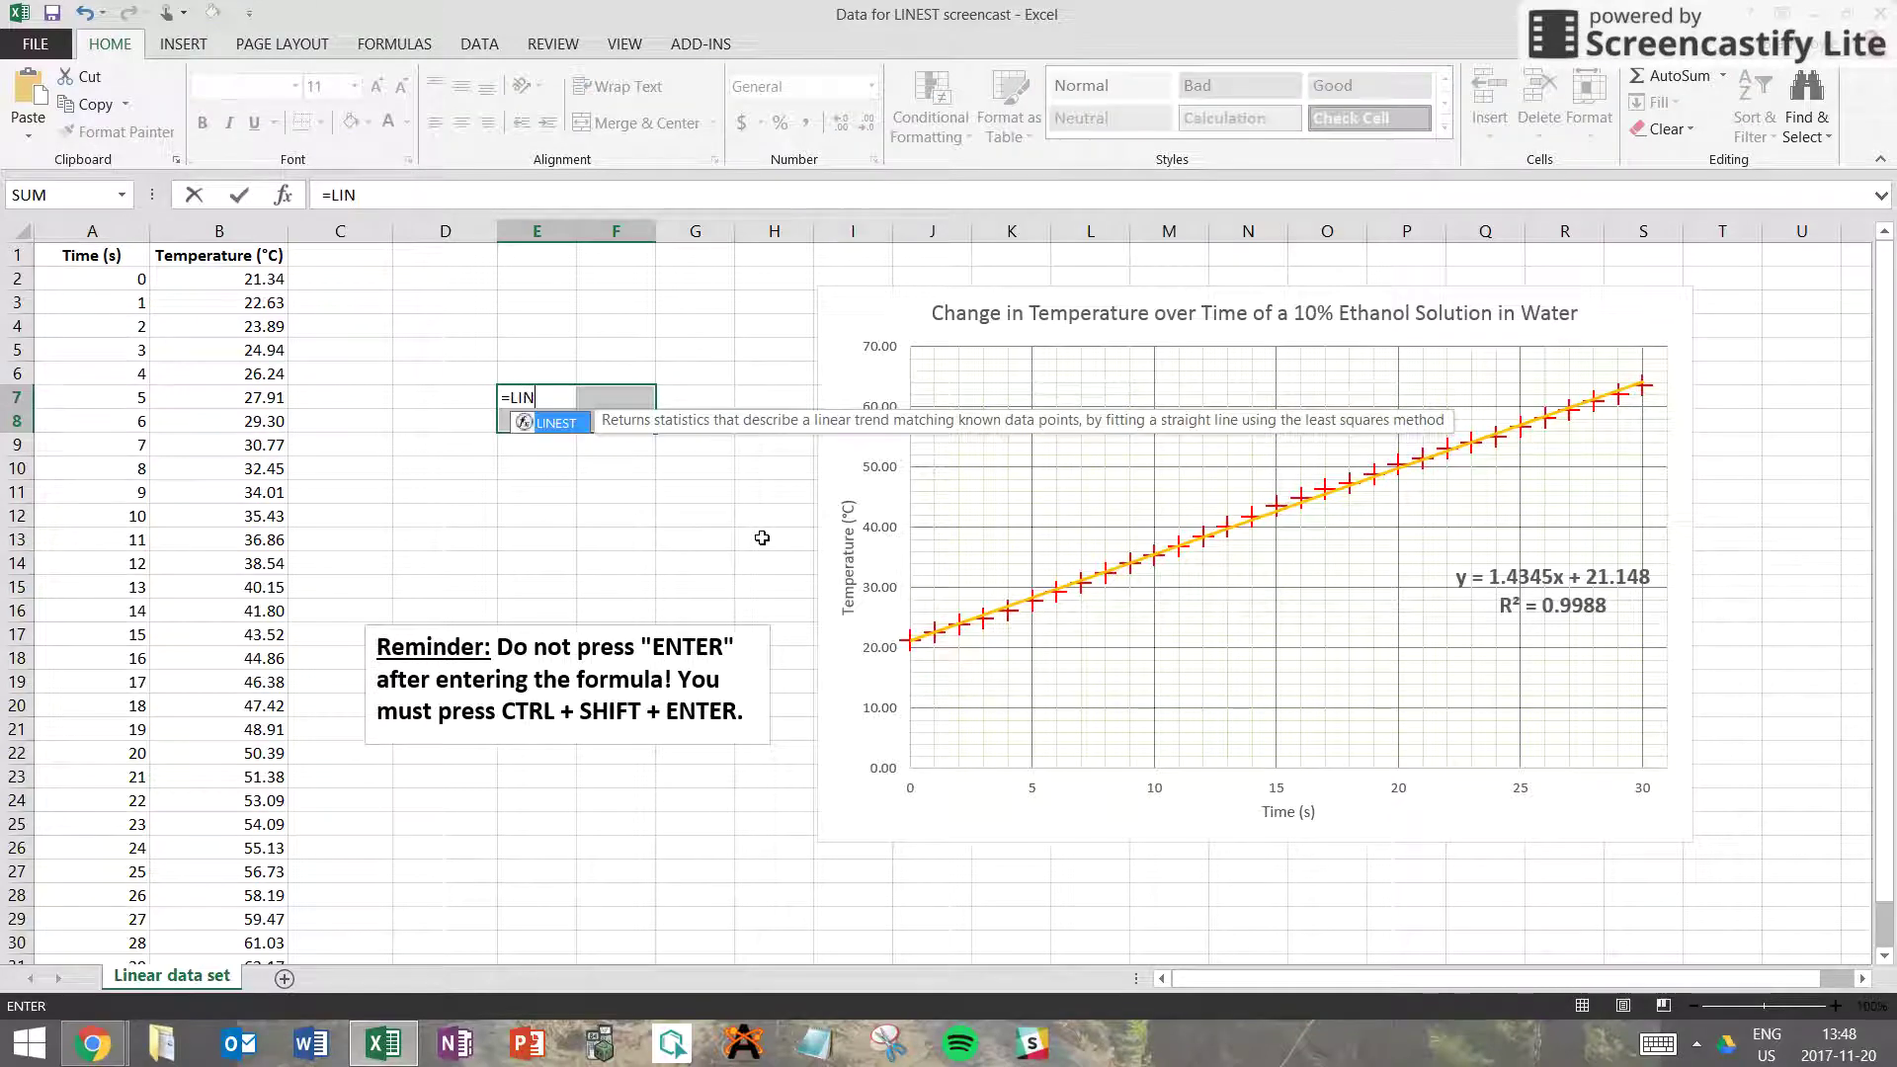
pyautogui.write('EST(')
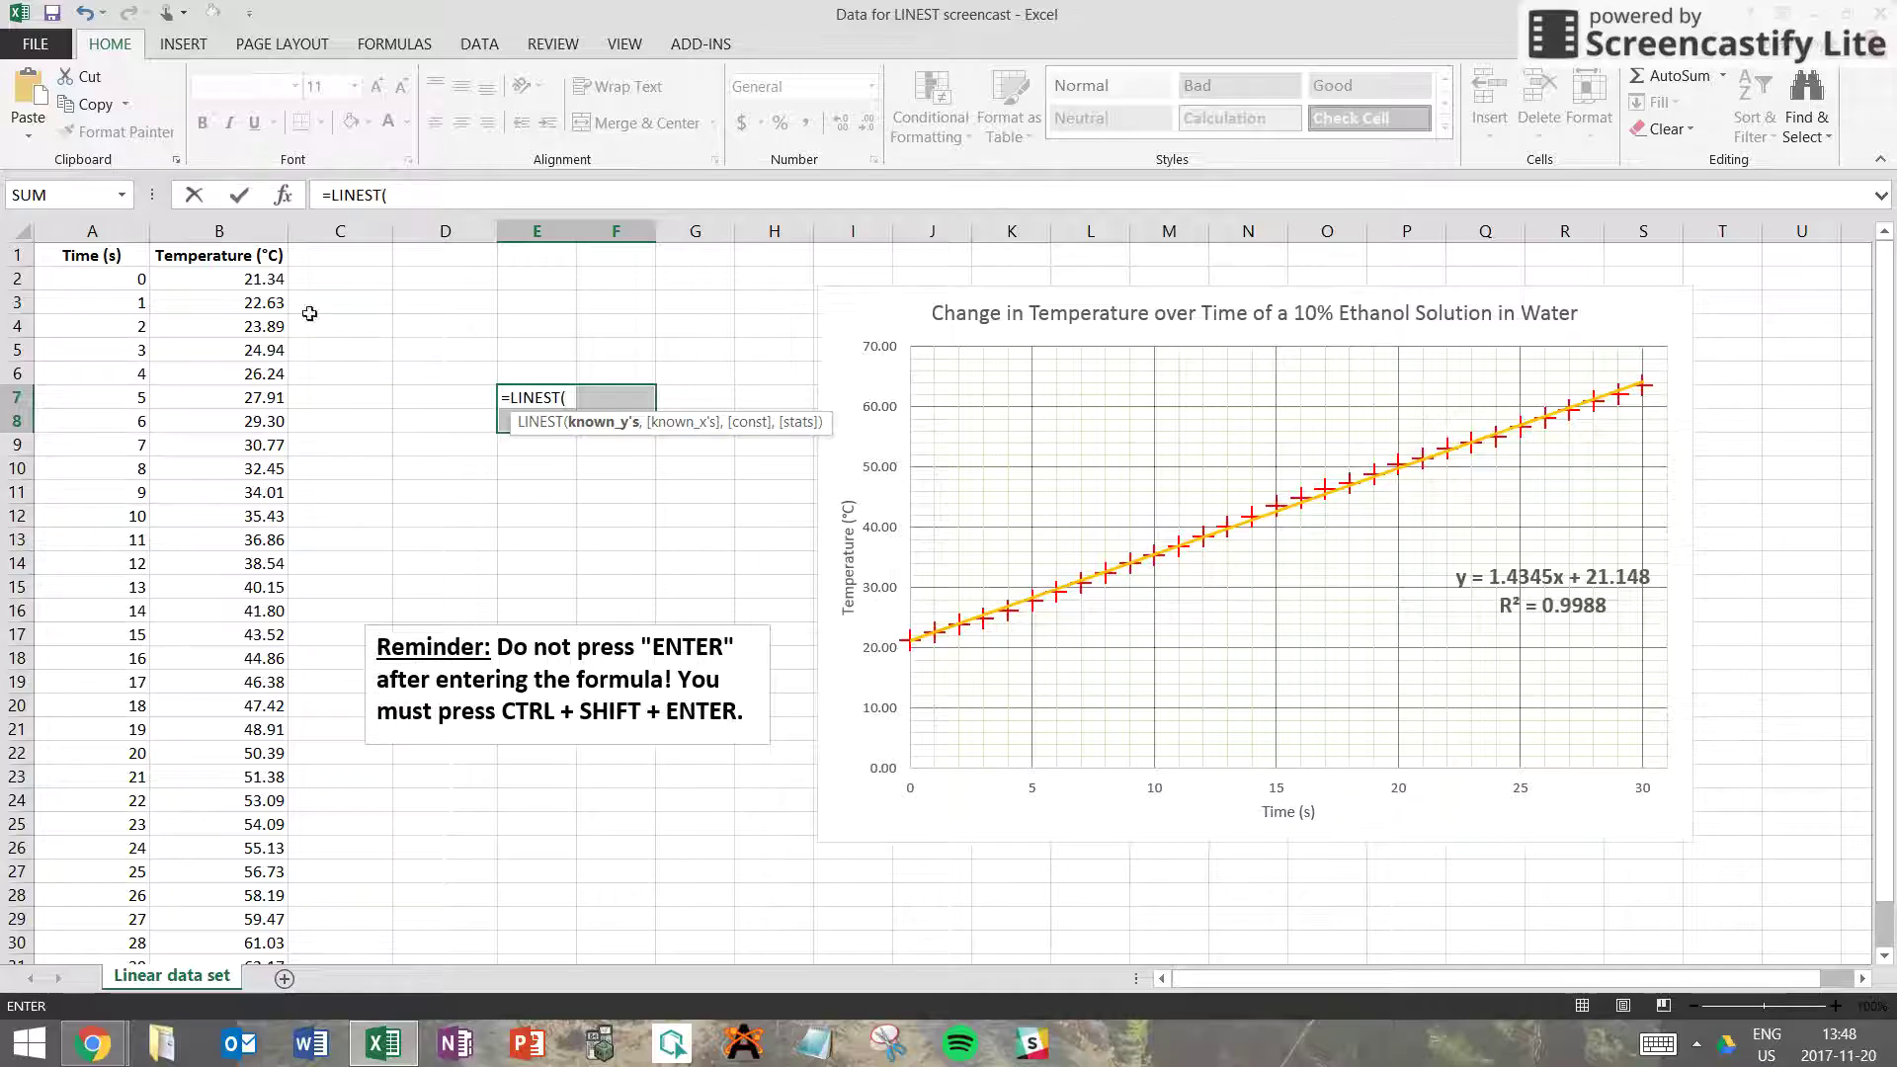
pyautogui.moveTo(256, 282); pyautogui.dragTo(254, 939)
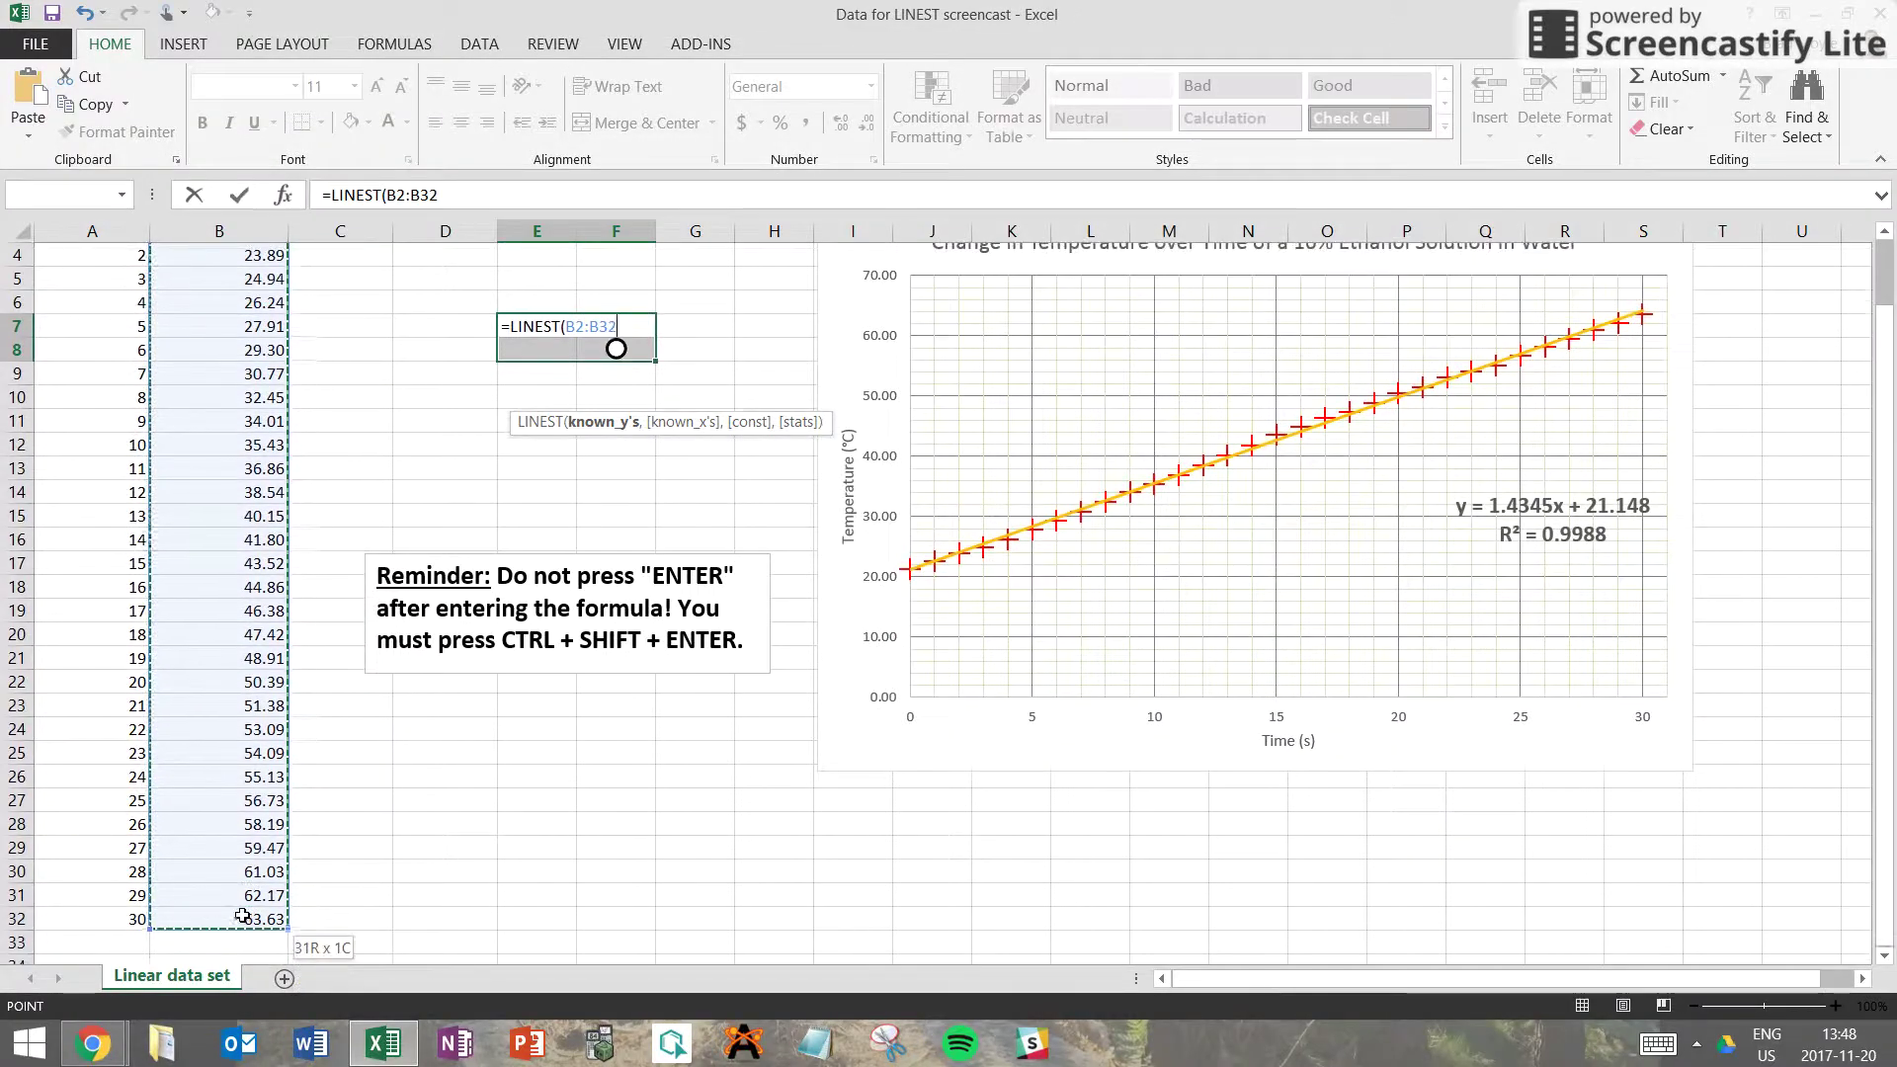
pyautogui.scroll(1, 397, 476)
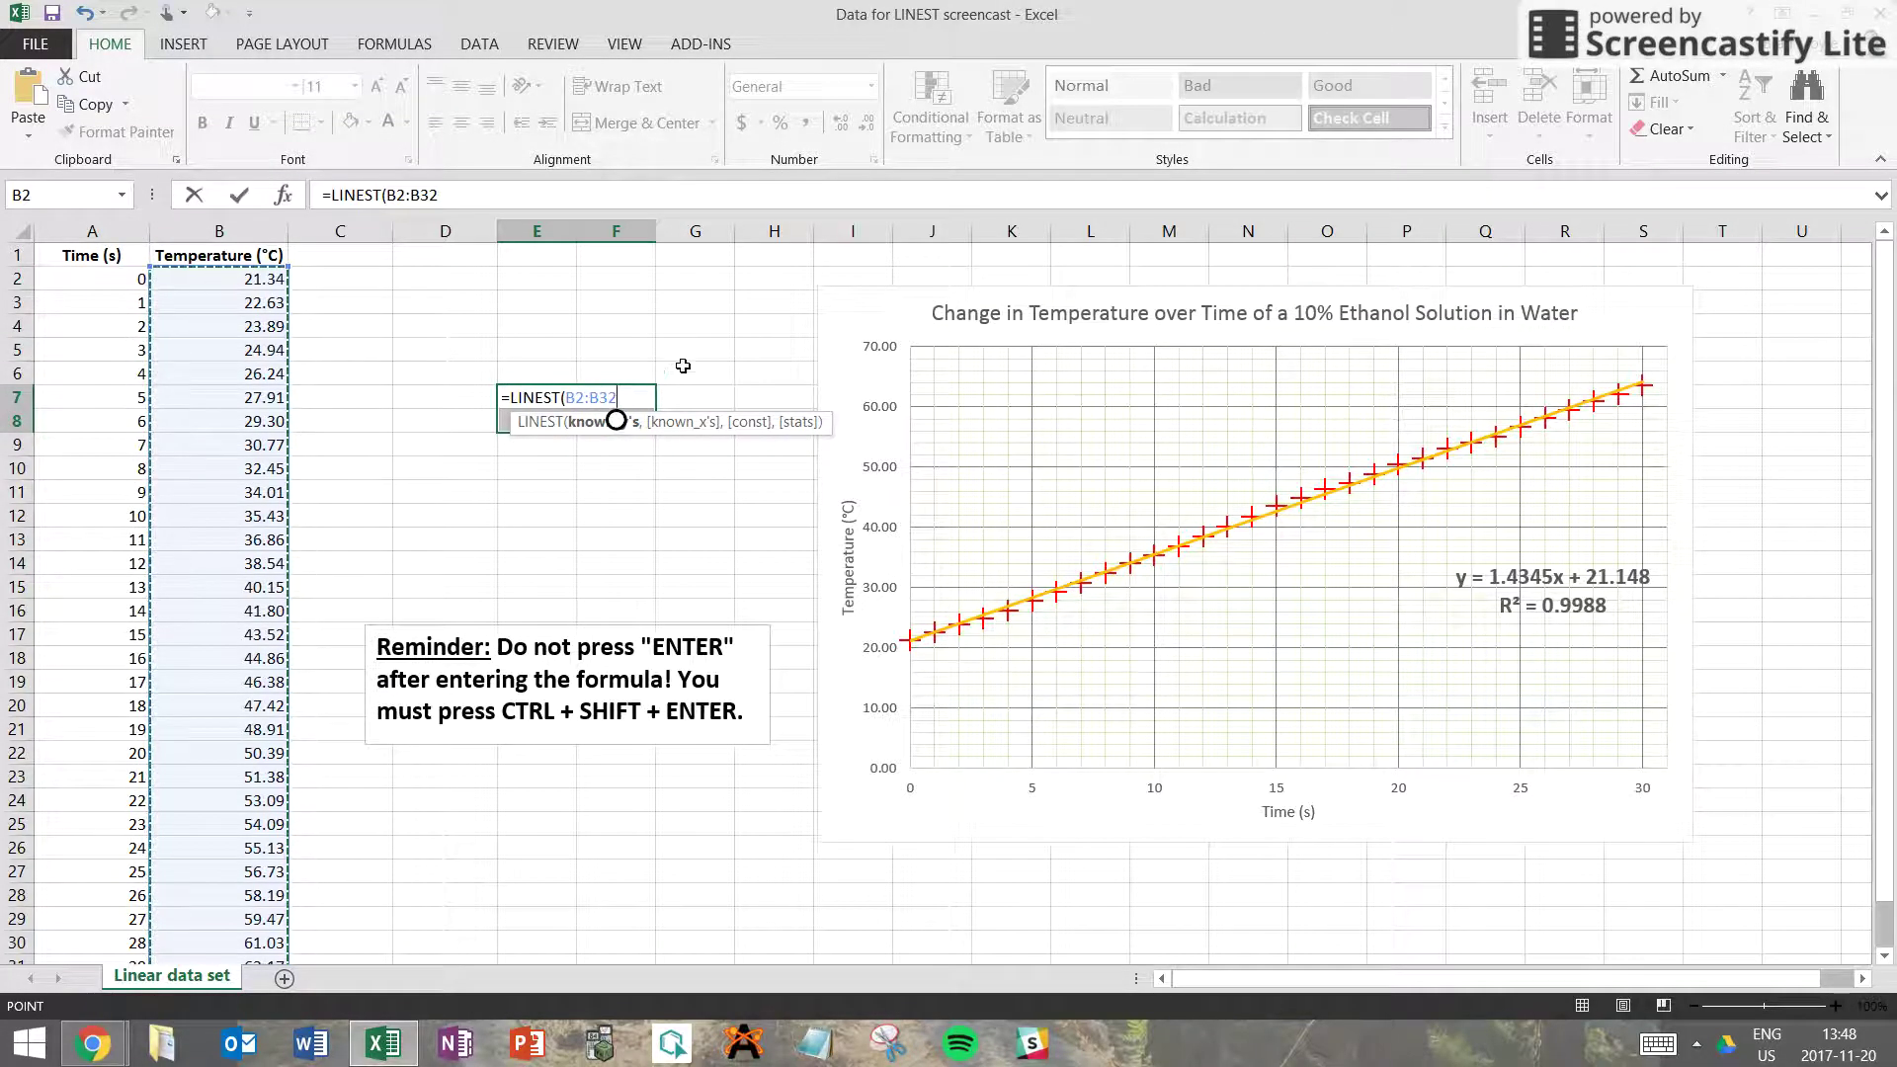
pyautogui.write(',')
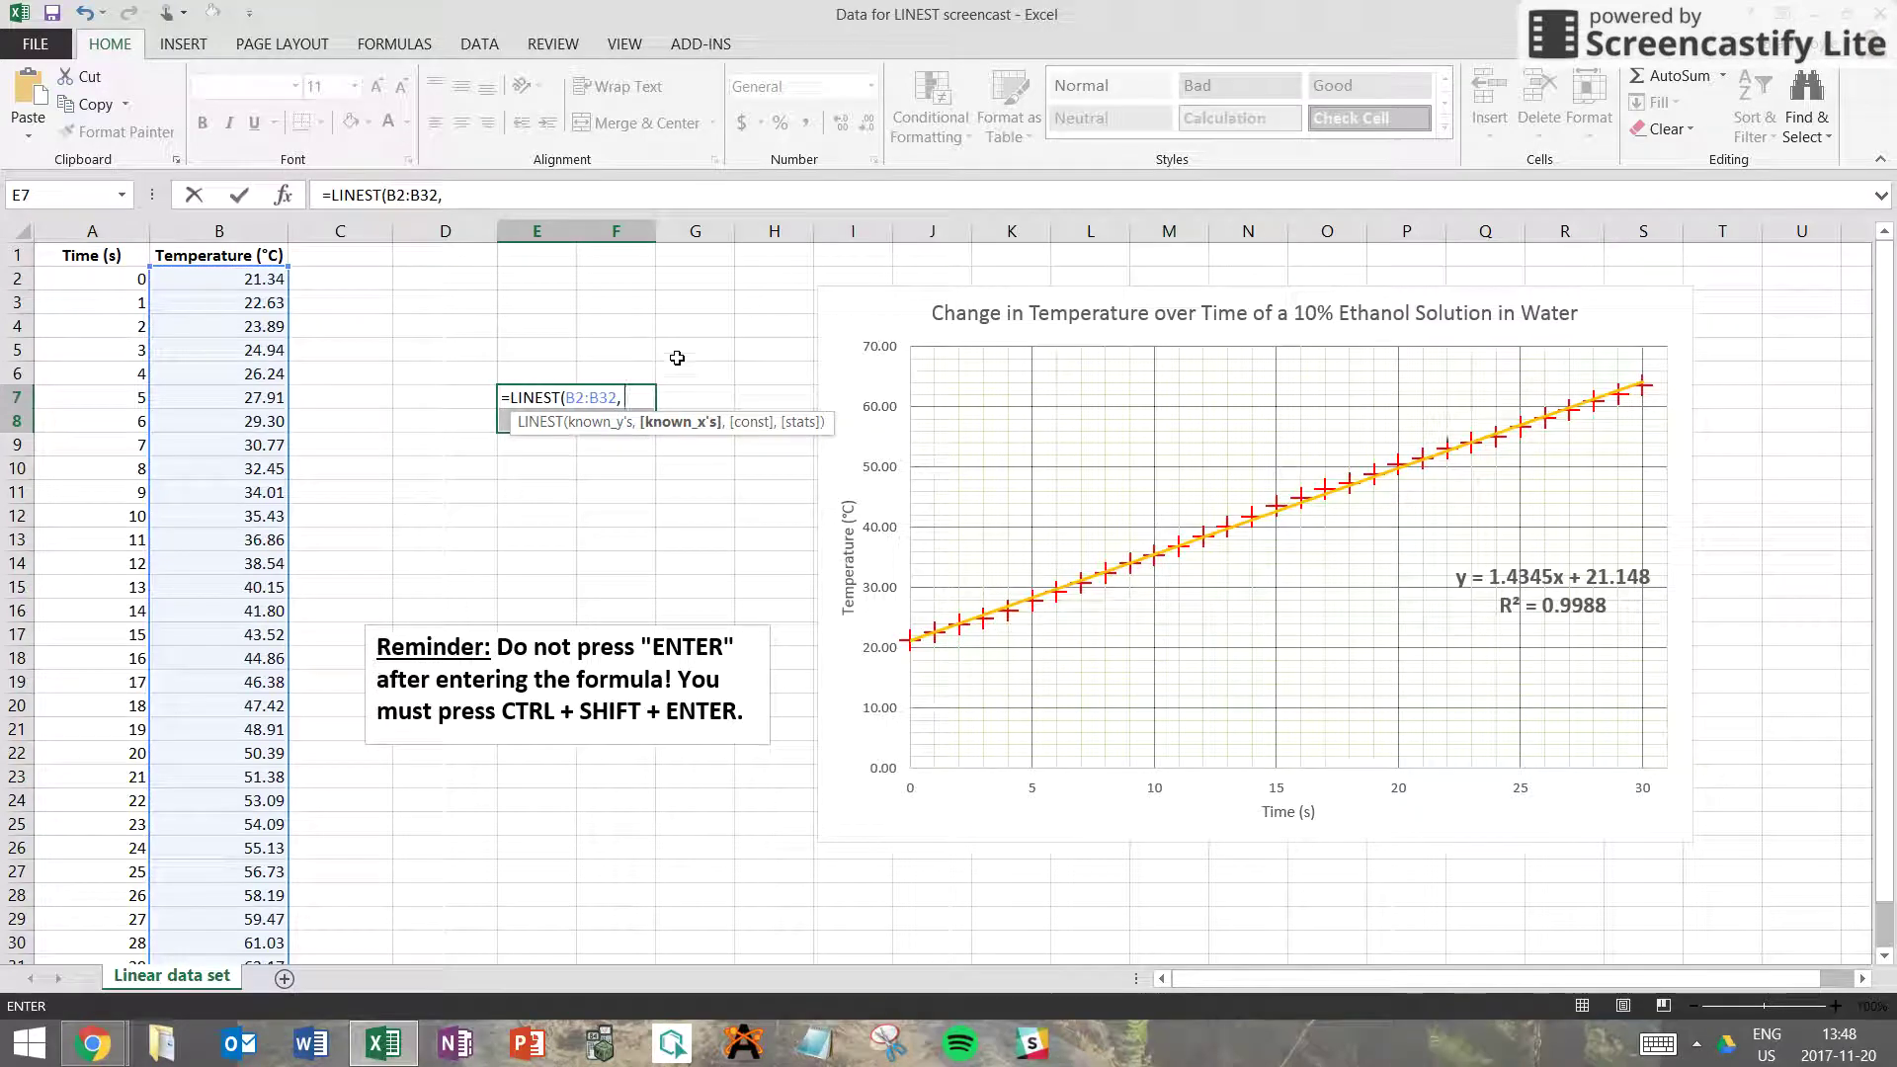
pyautogui.moveTo(104, 293); pyautogui.dragTo(84, 928)
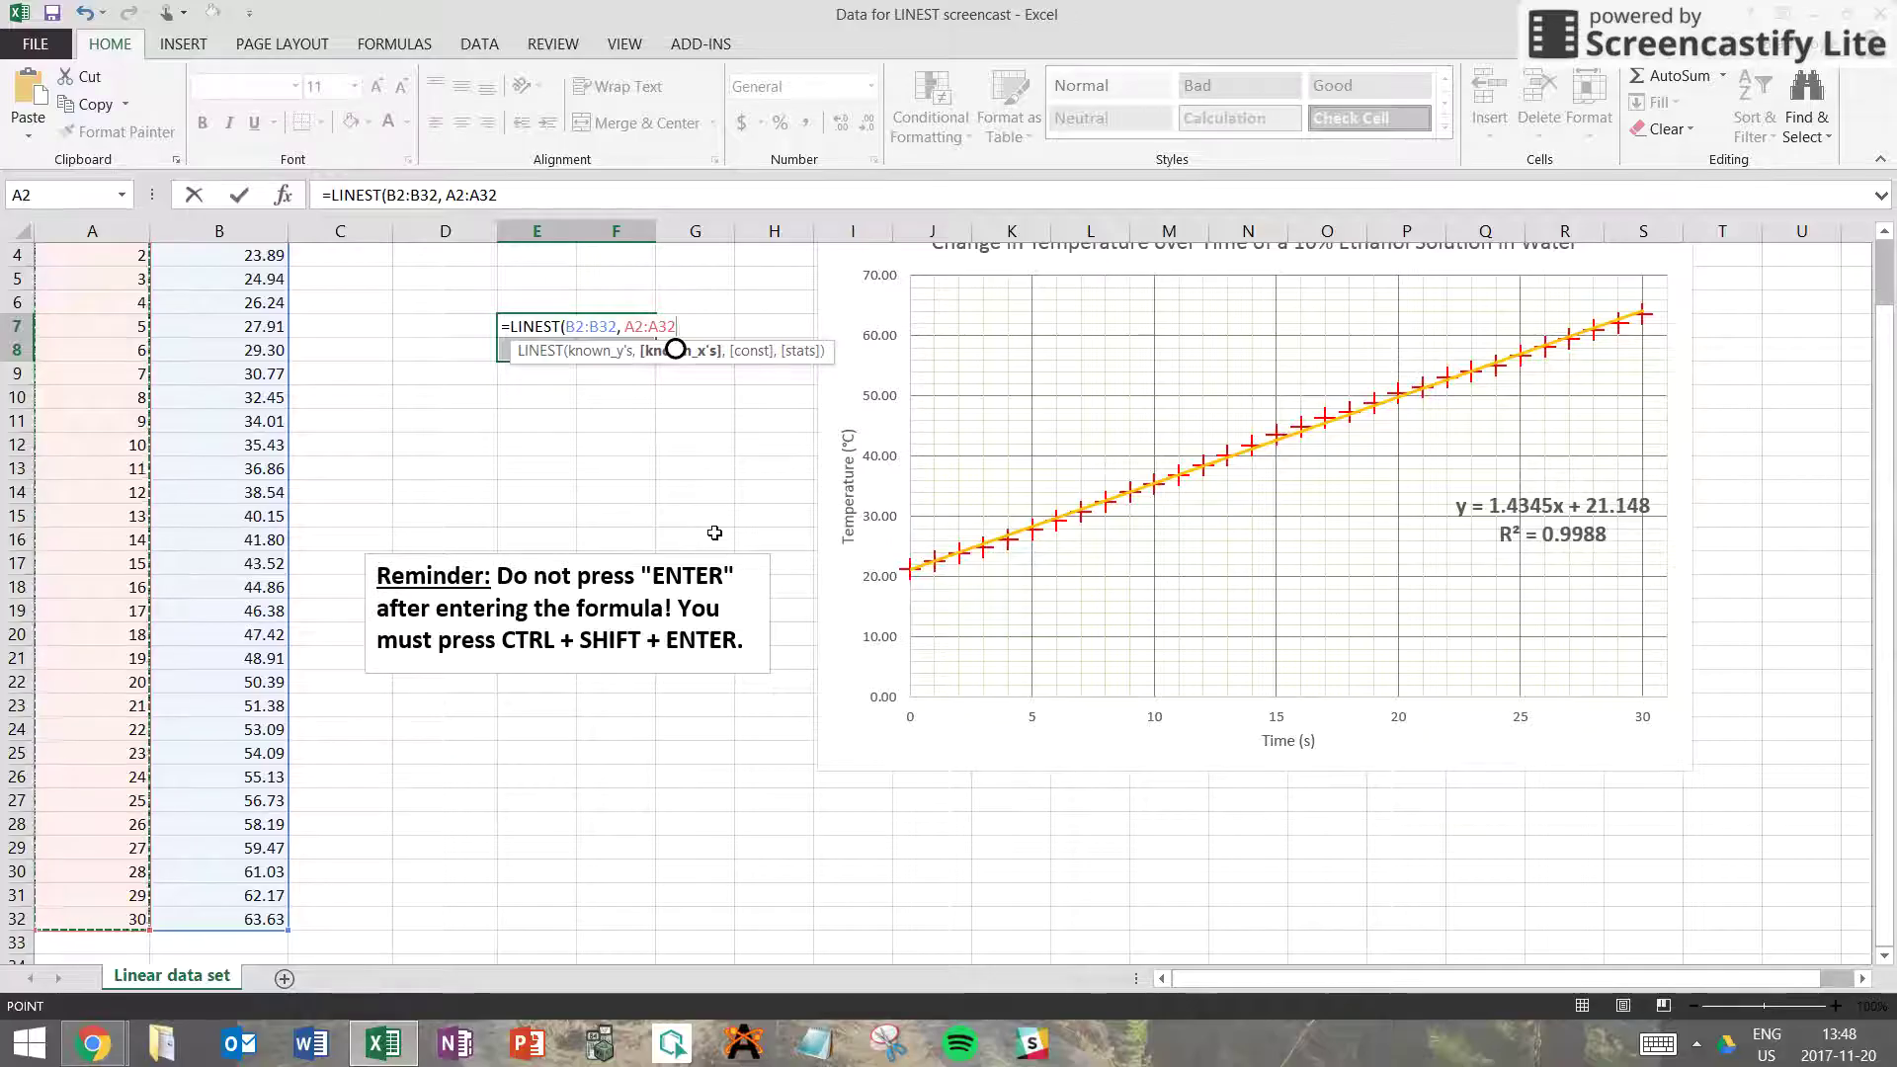
pyautogui.scroll(1, 716, 538)
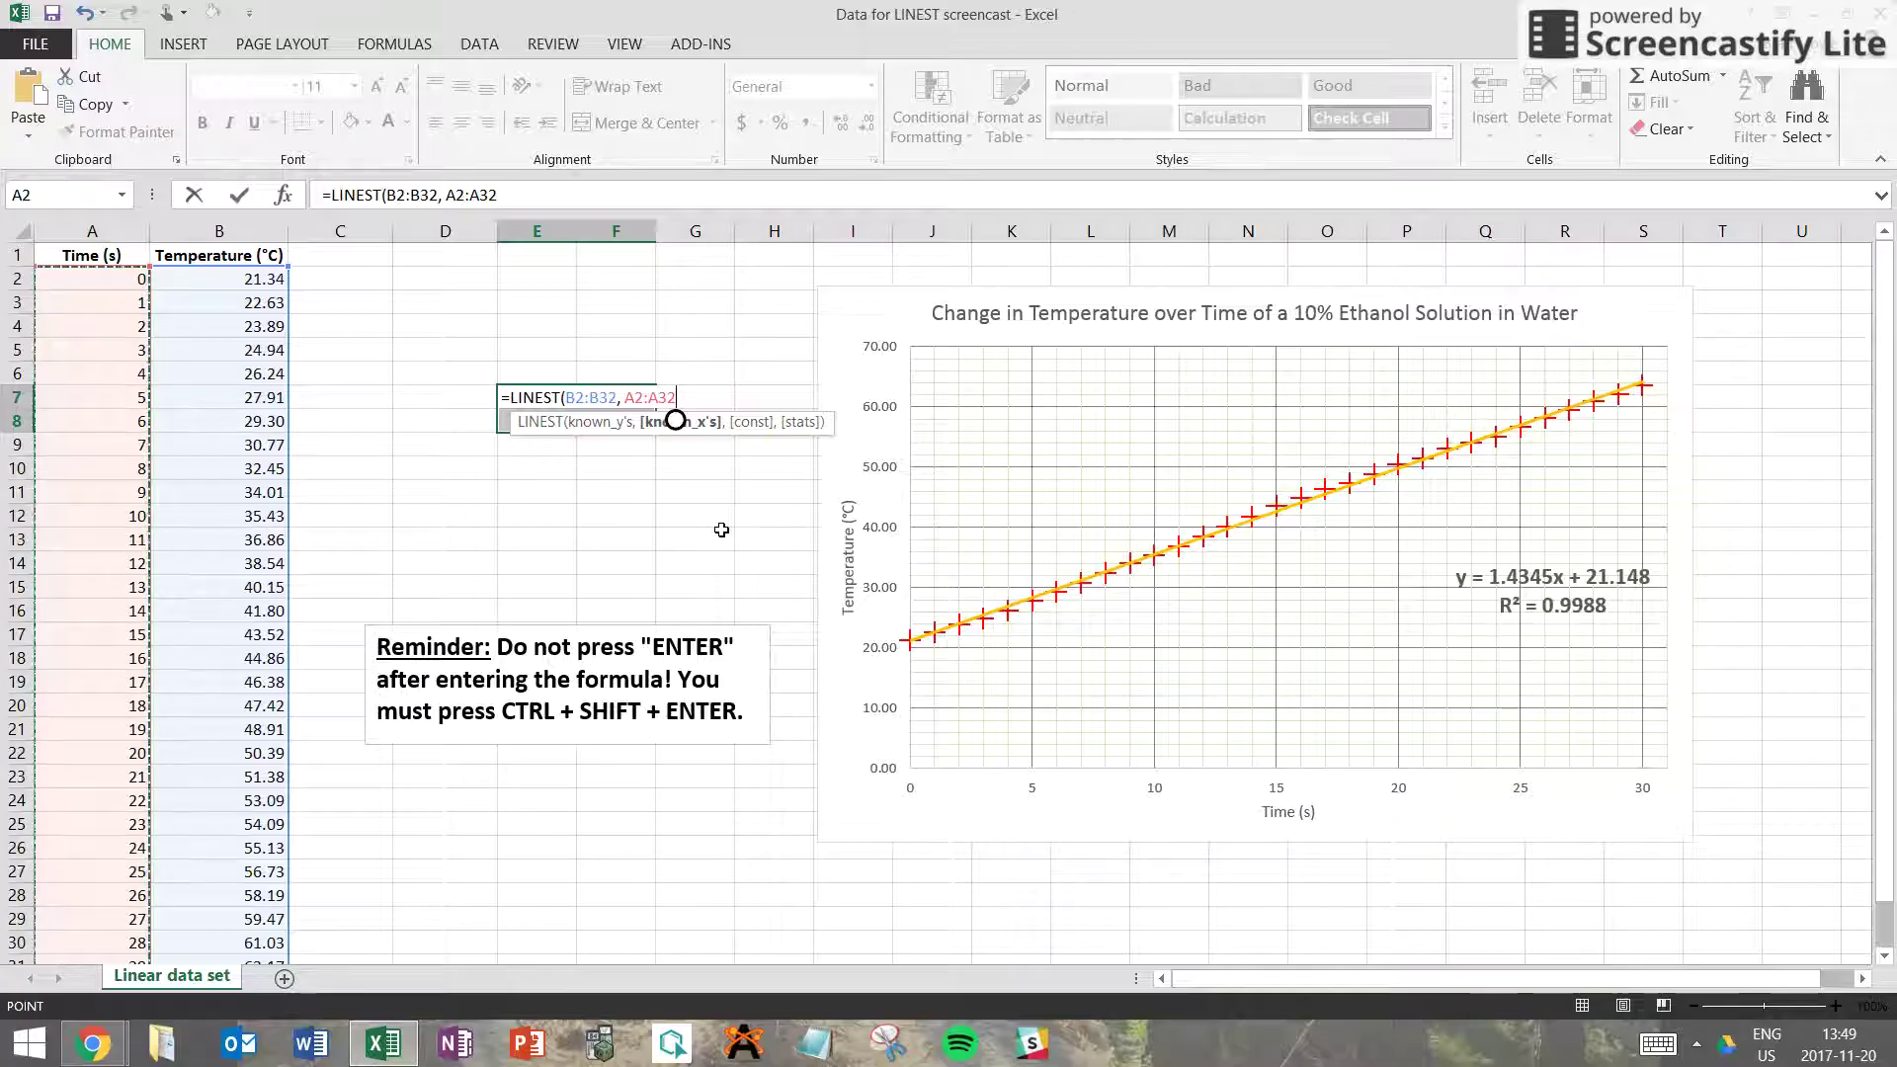
# - Complete the LINEST formula with const 1 and stats 1, and enter it as an array formula
pyautogui.write(', ')
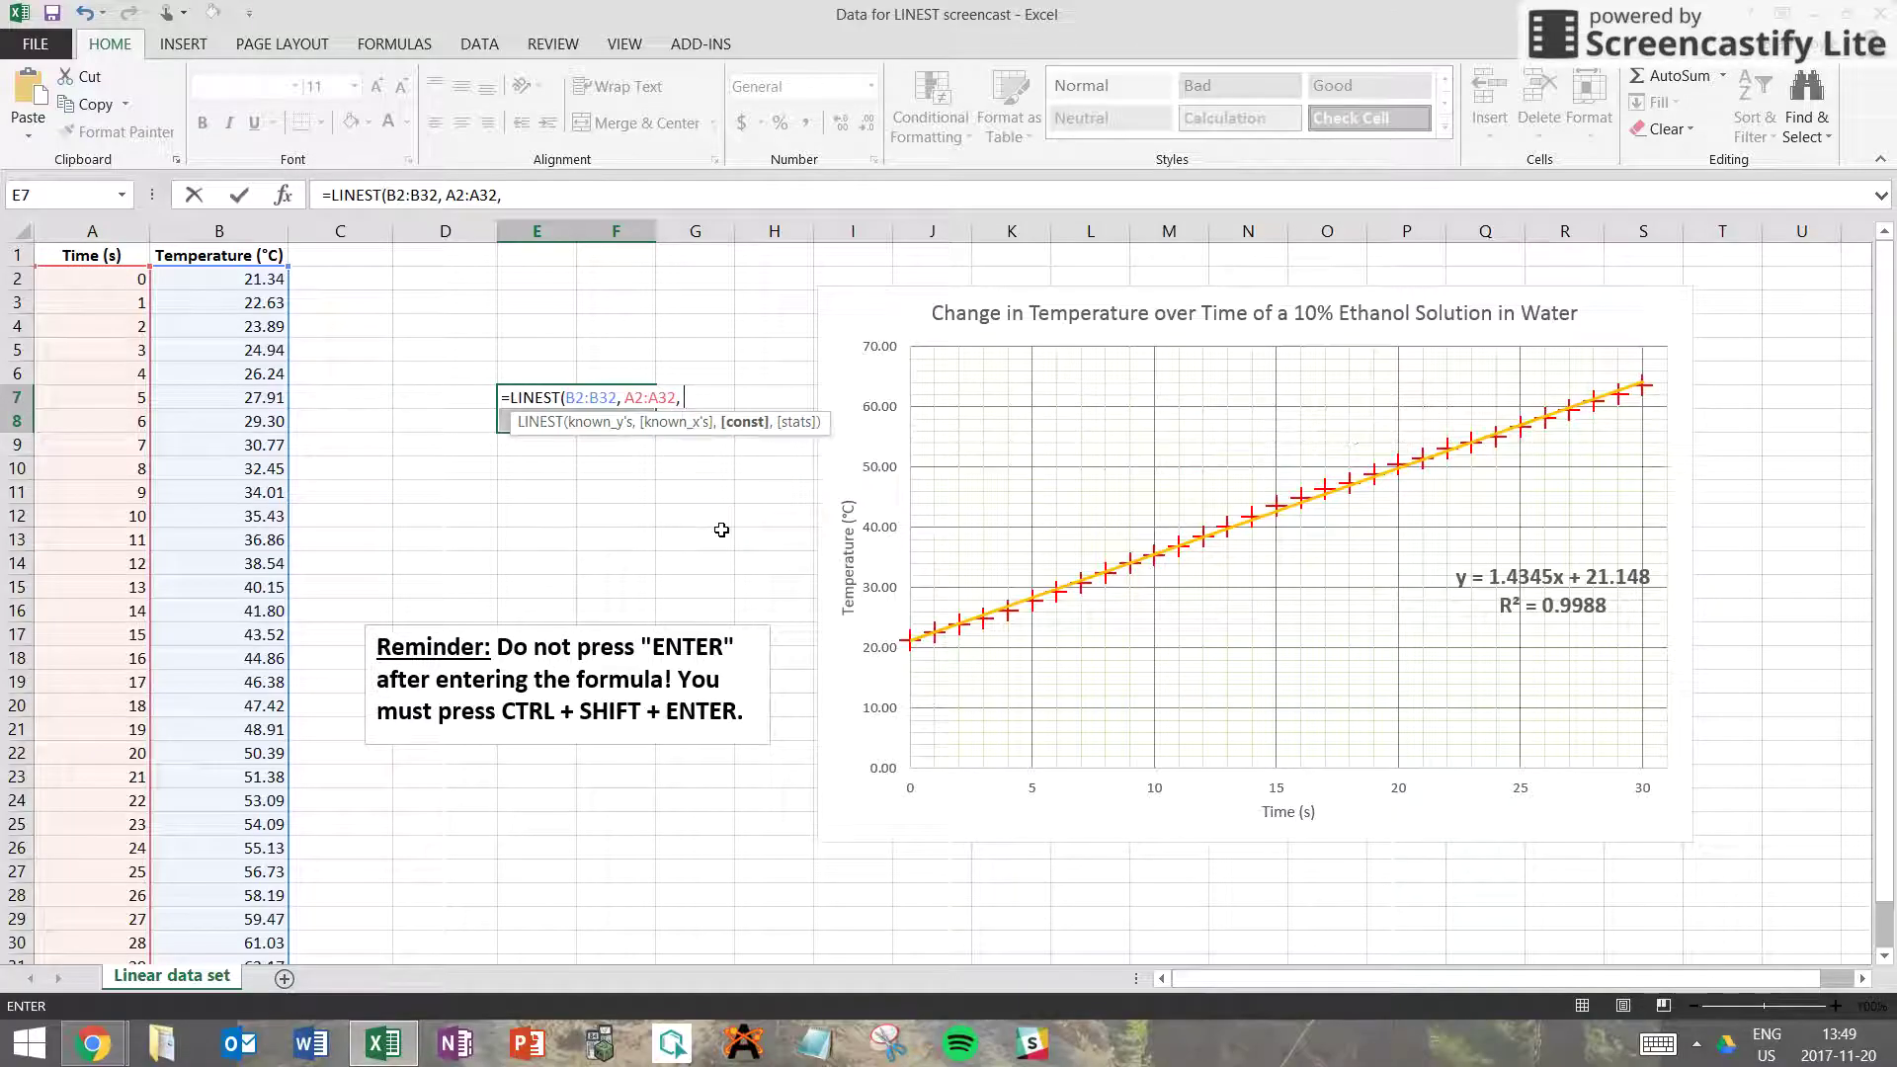
pyautogui.write('1')
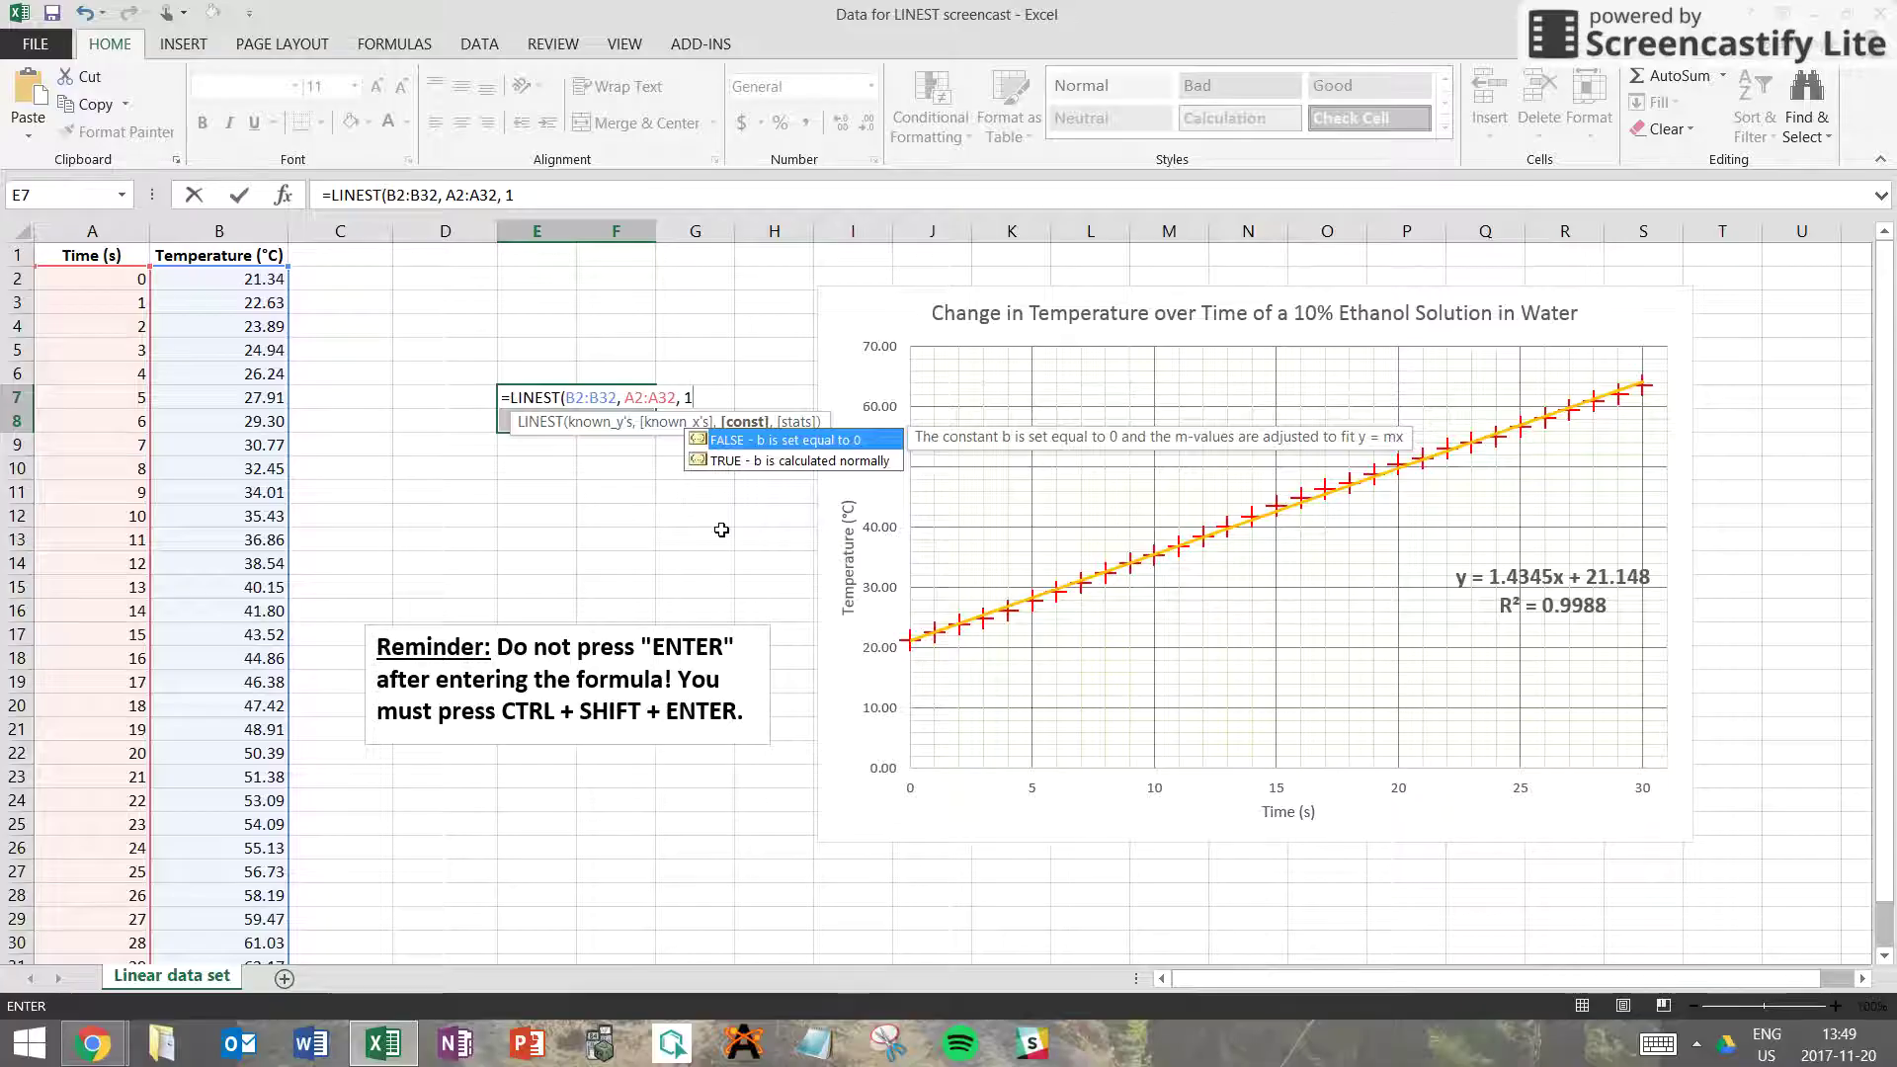
pyautogui.write(',')
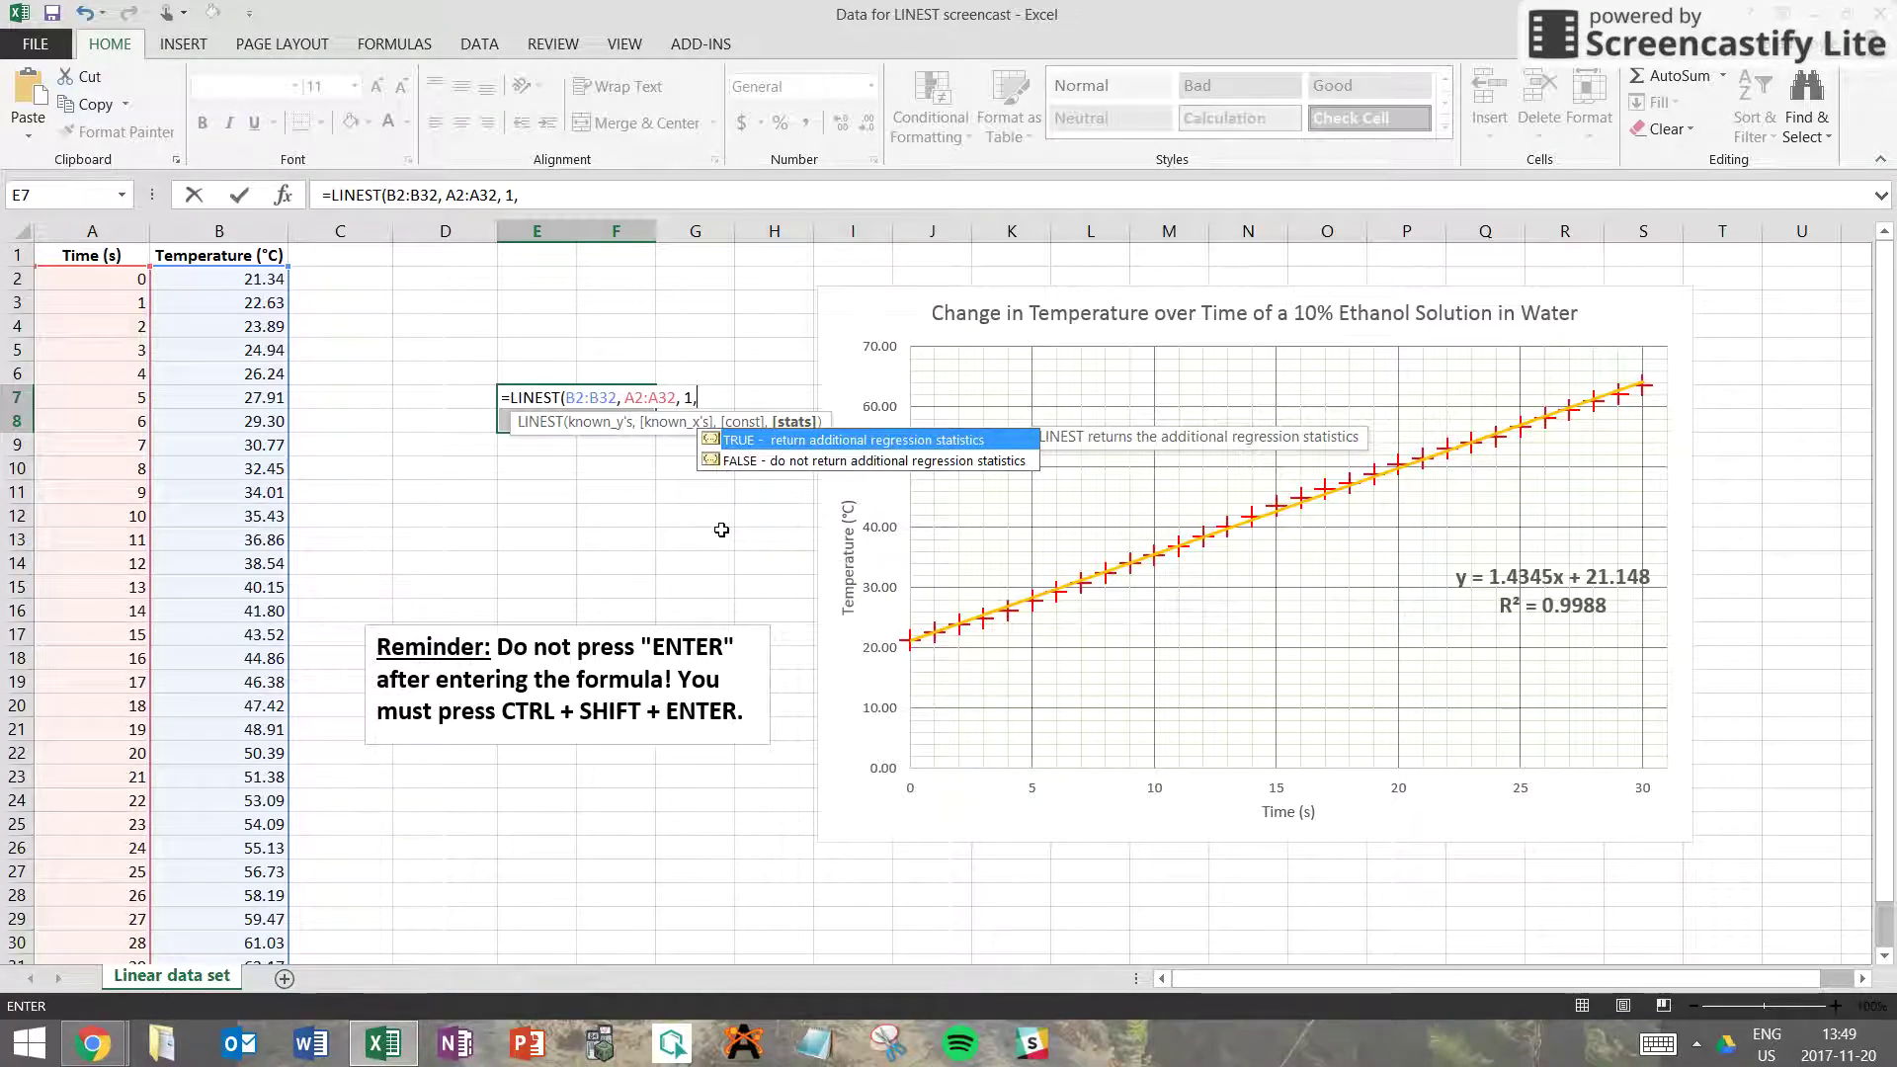
pyautogui.write(' 1')
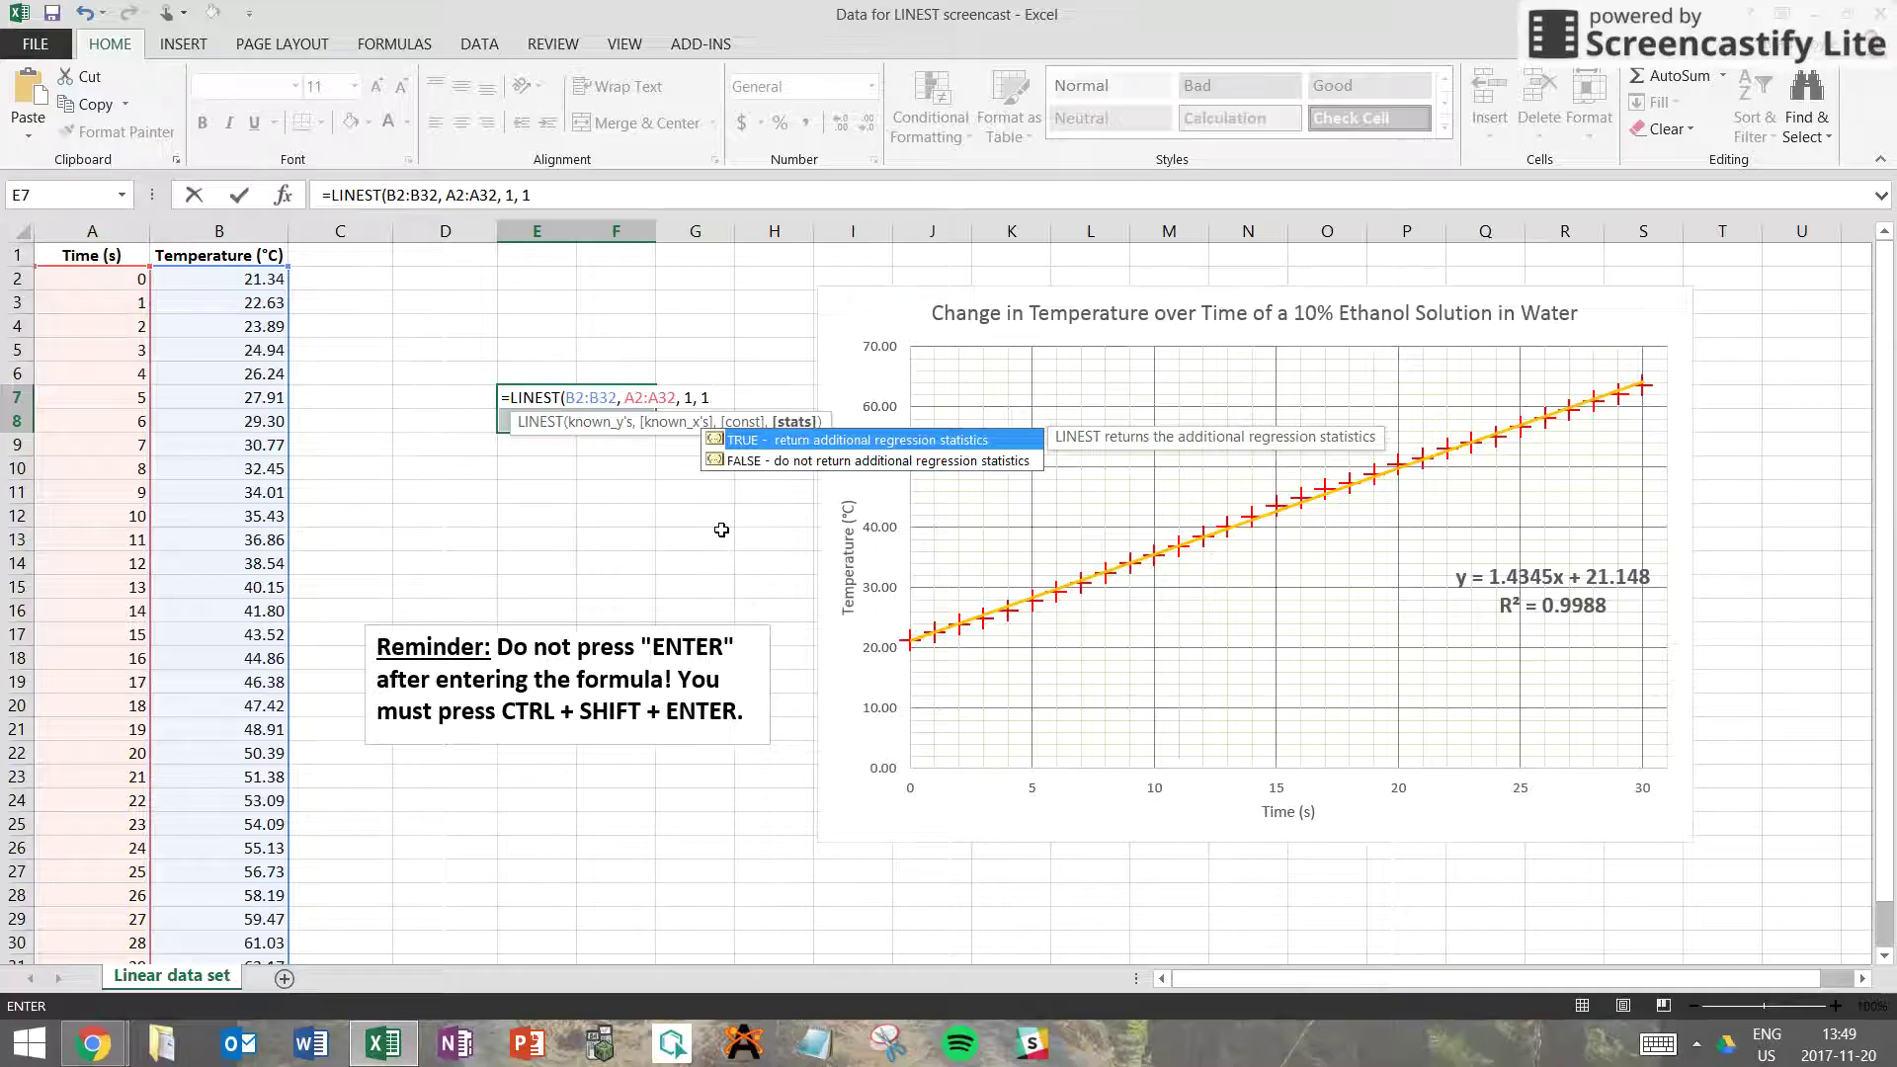
pyautogui.write(')')
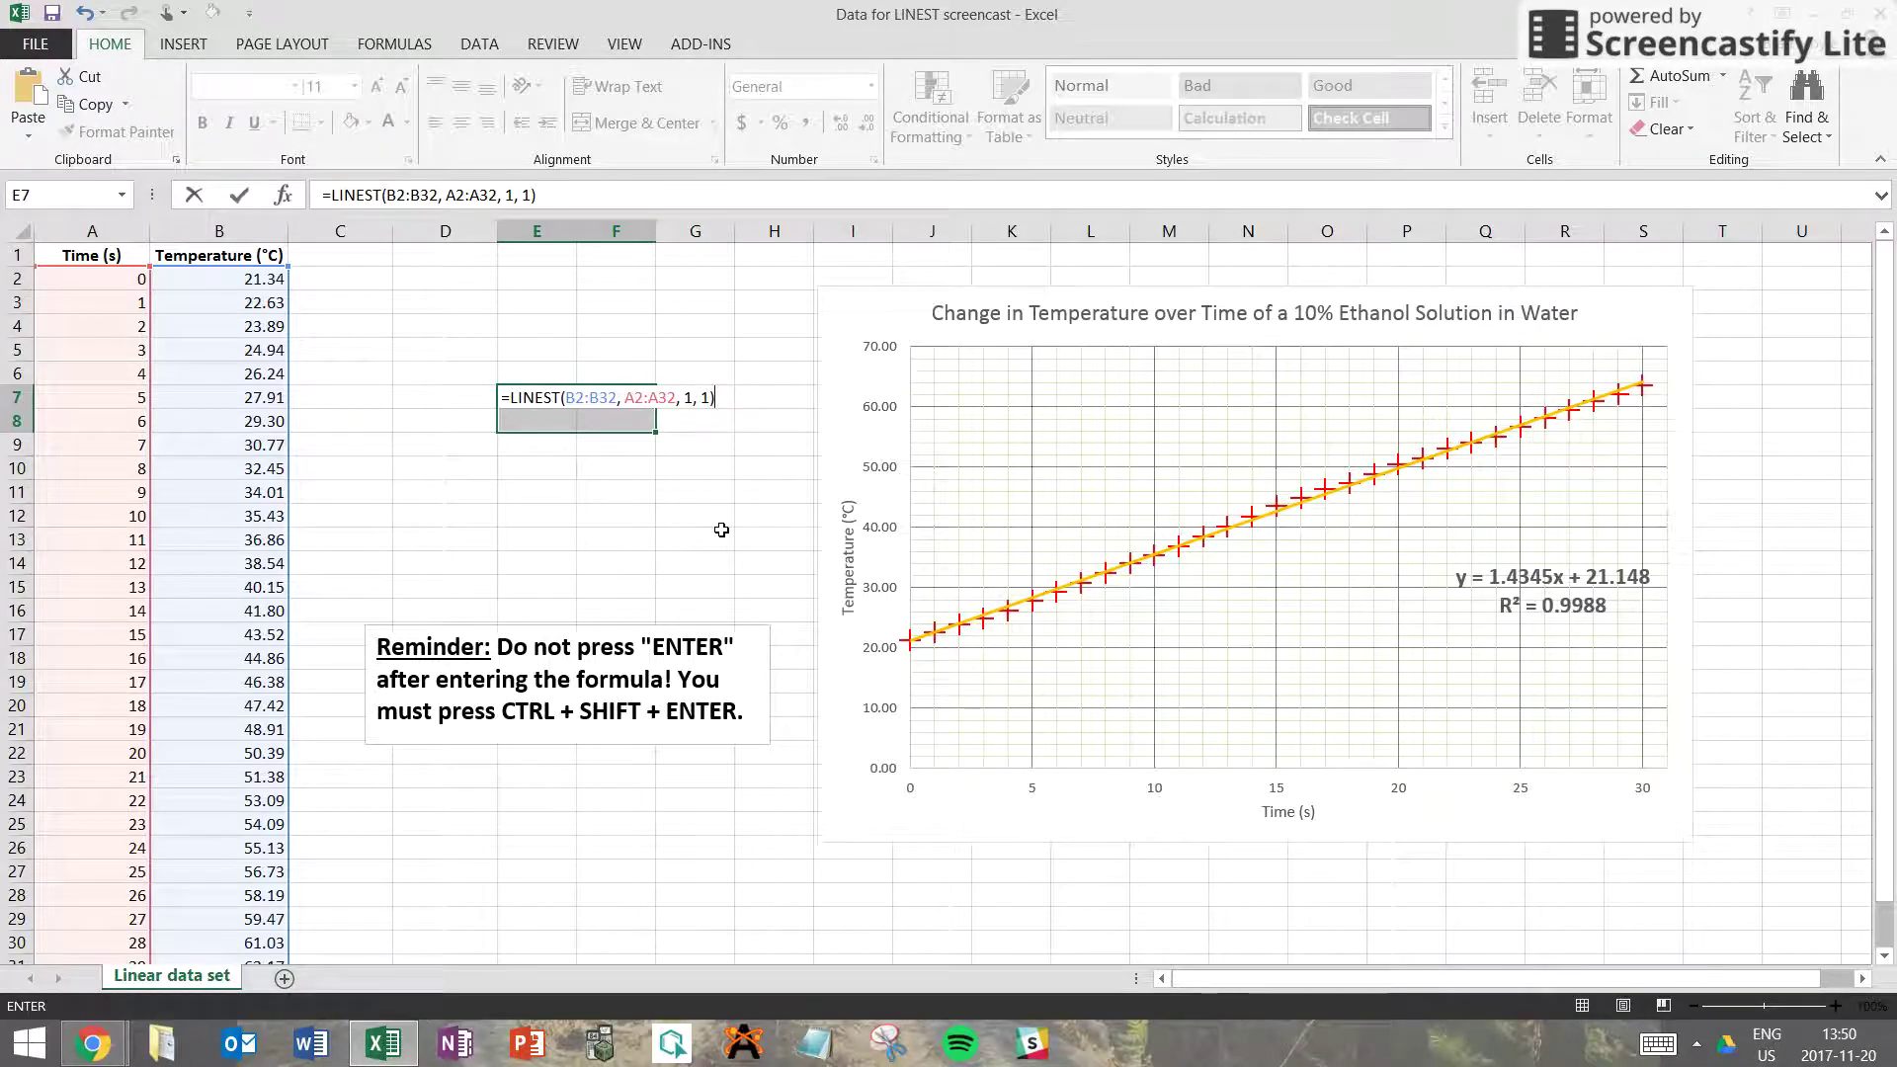
pyautogui.hotkey('ctrl', 'shift', 'Return')
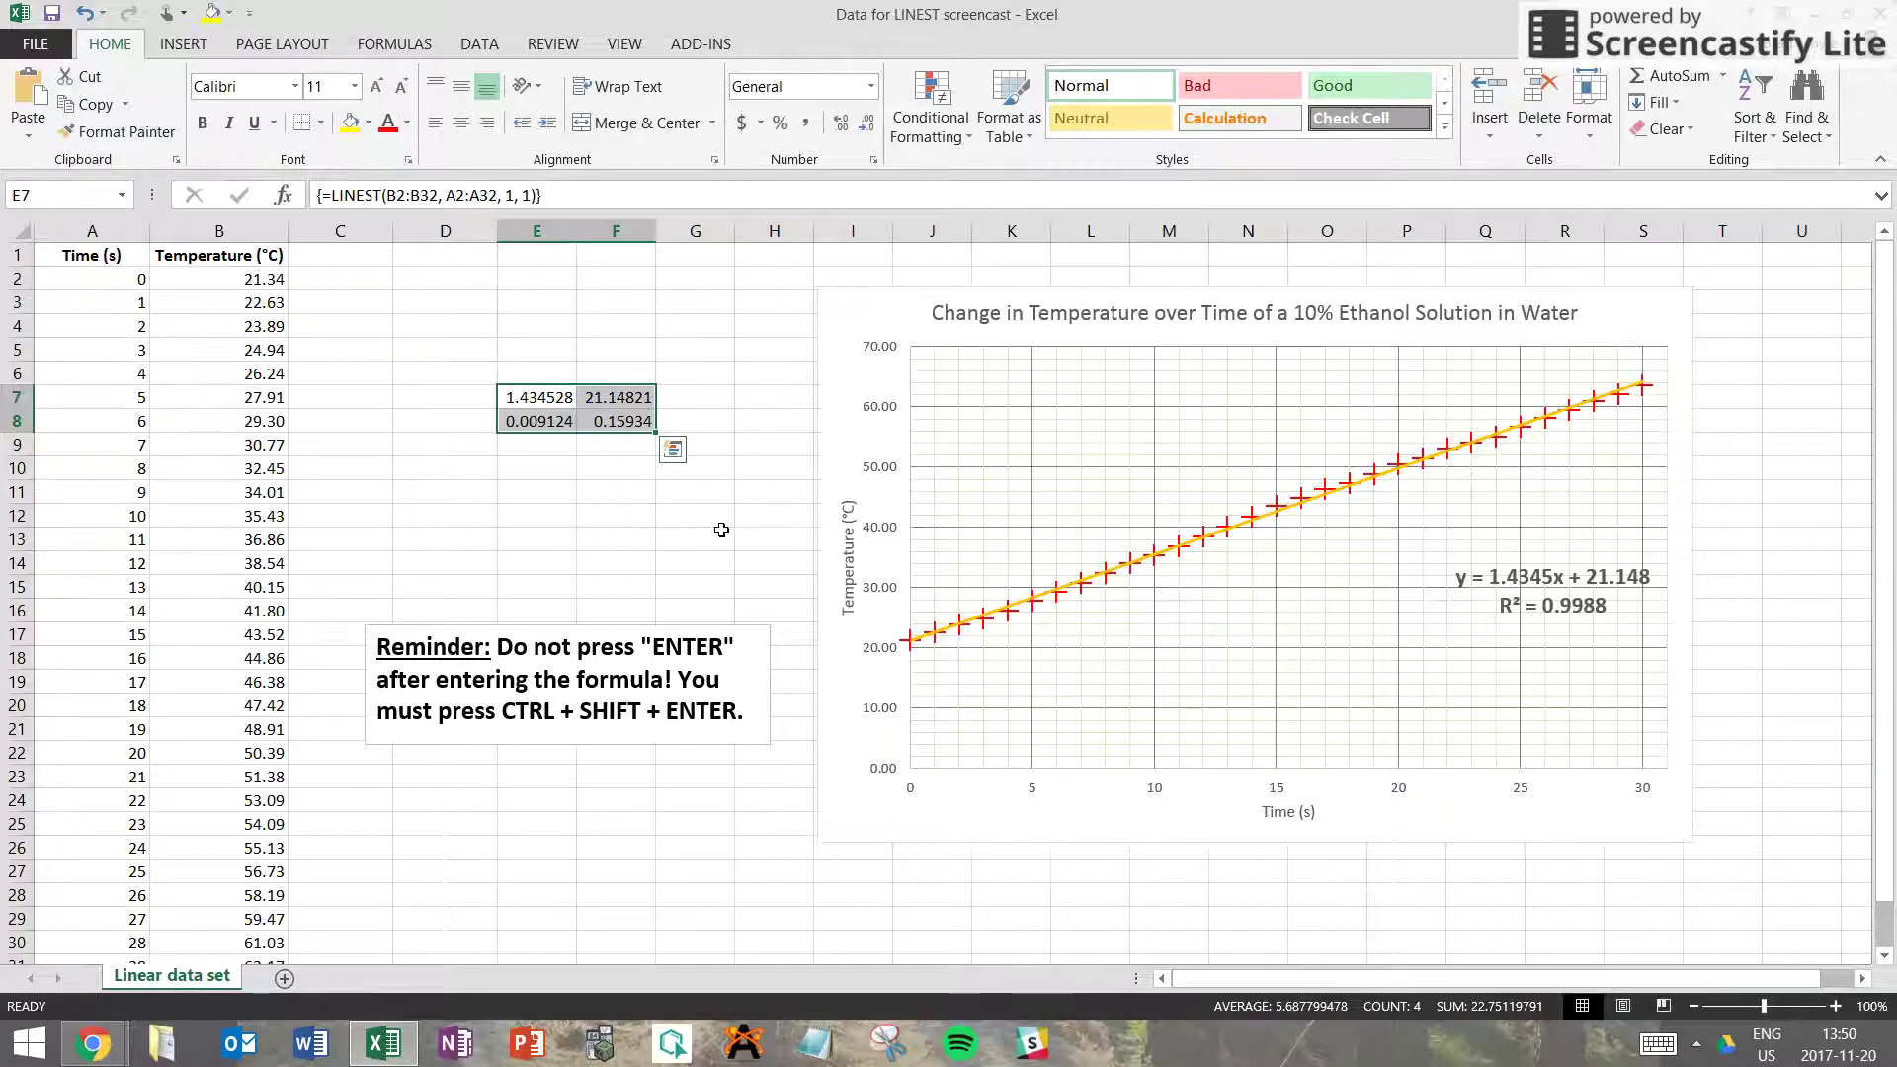
# - Label the first row of LINEST results with "Slope" in D7 and "y-intercept" in G7
pyautogui.click(467, 398)
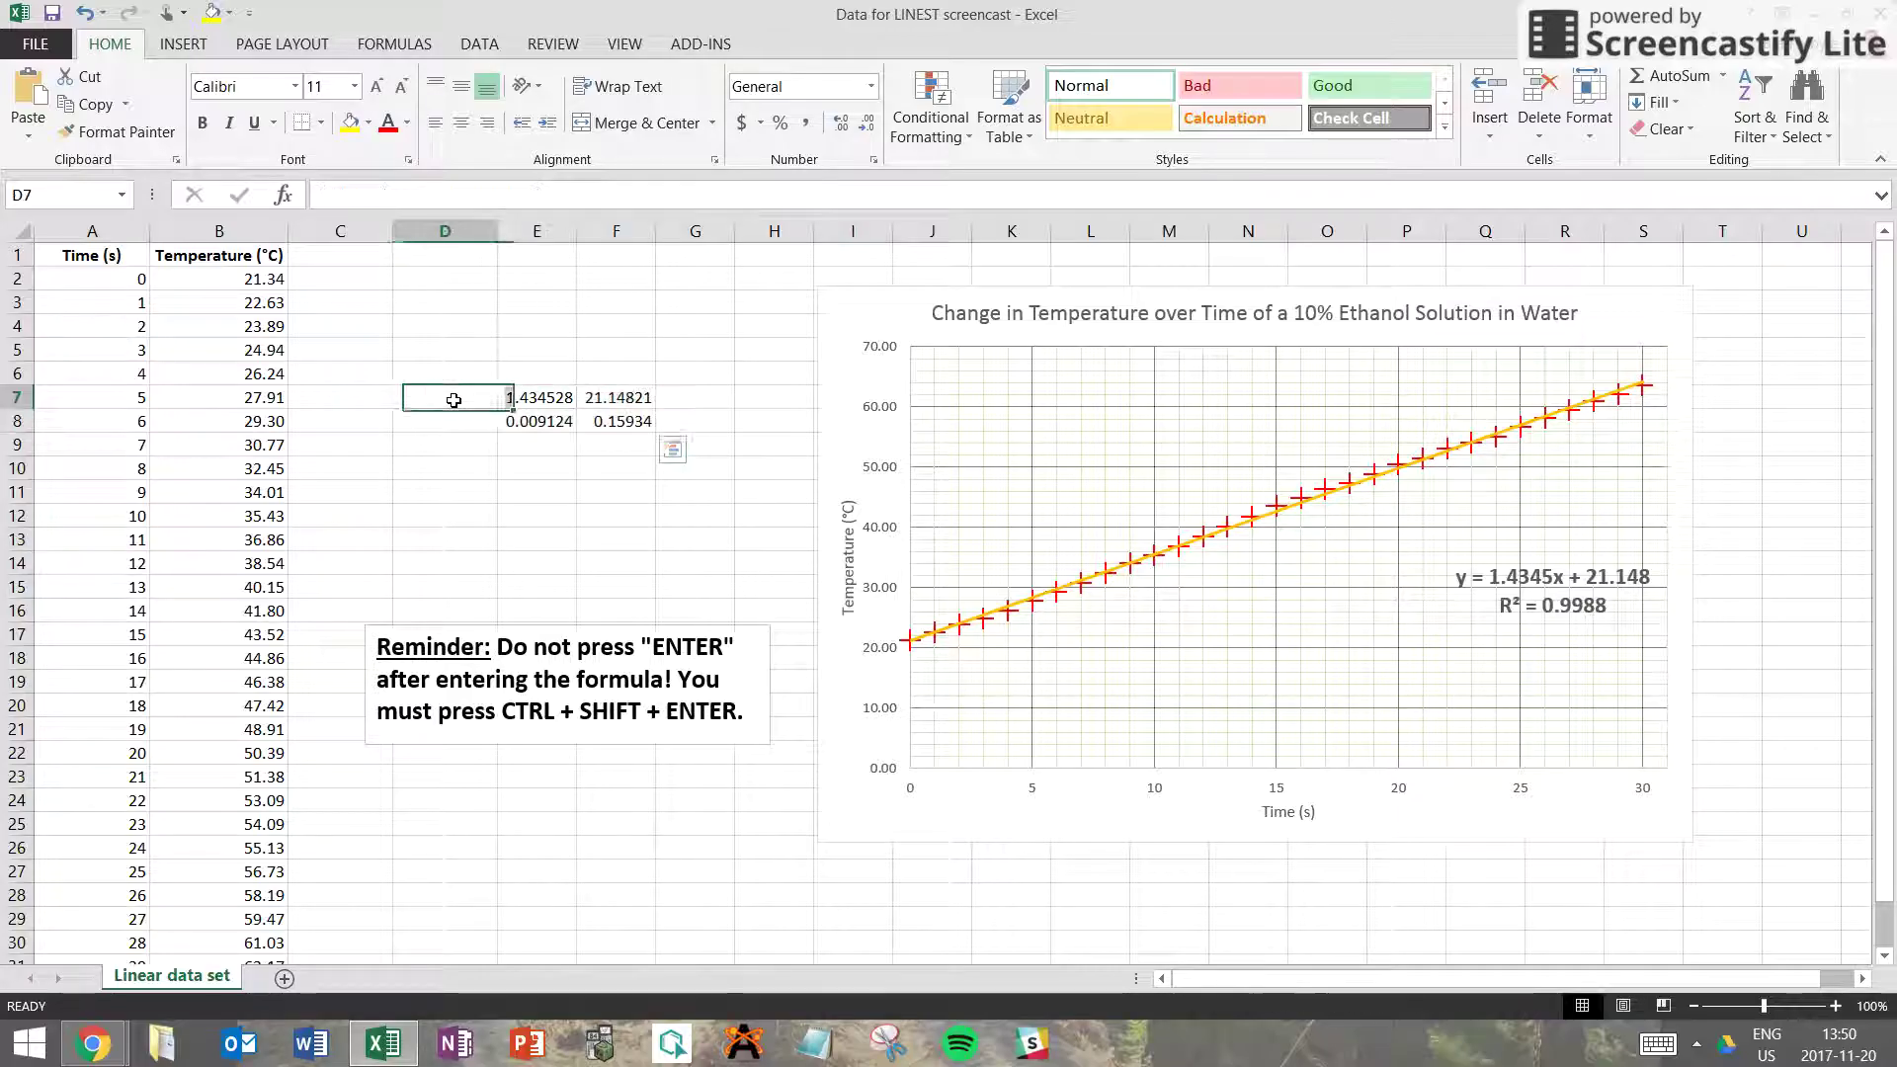
pyautogui.write('Slope')
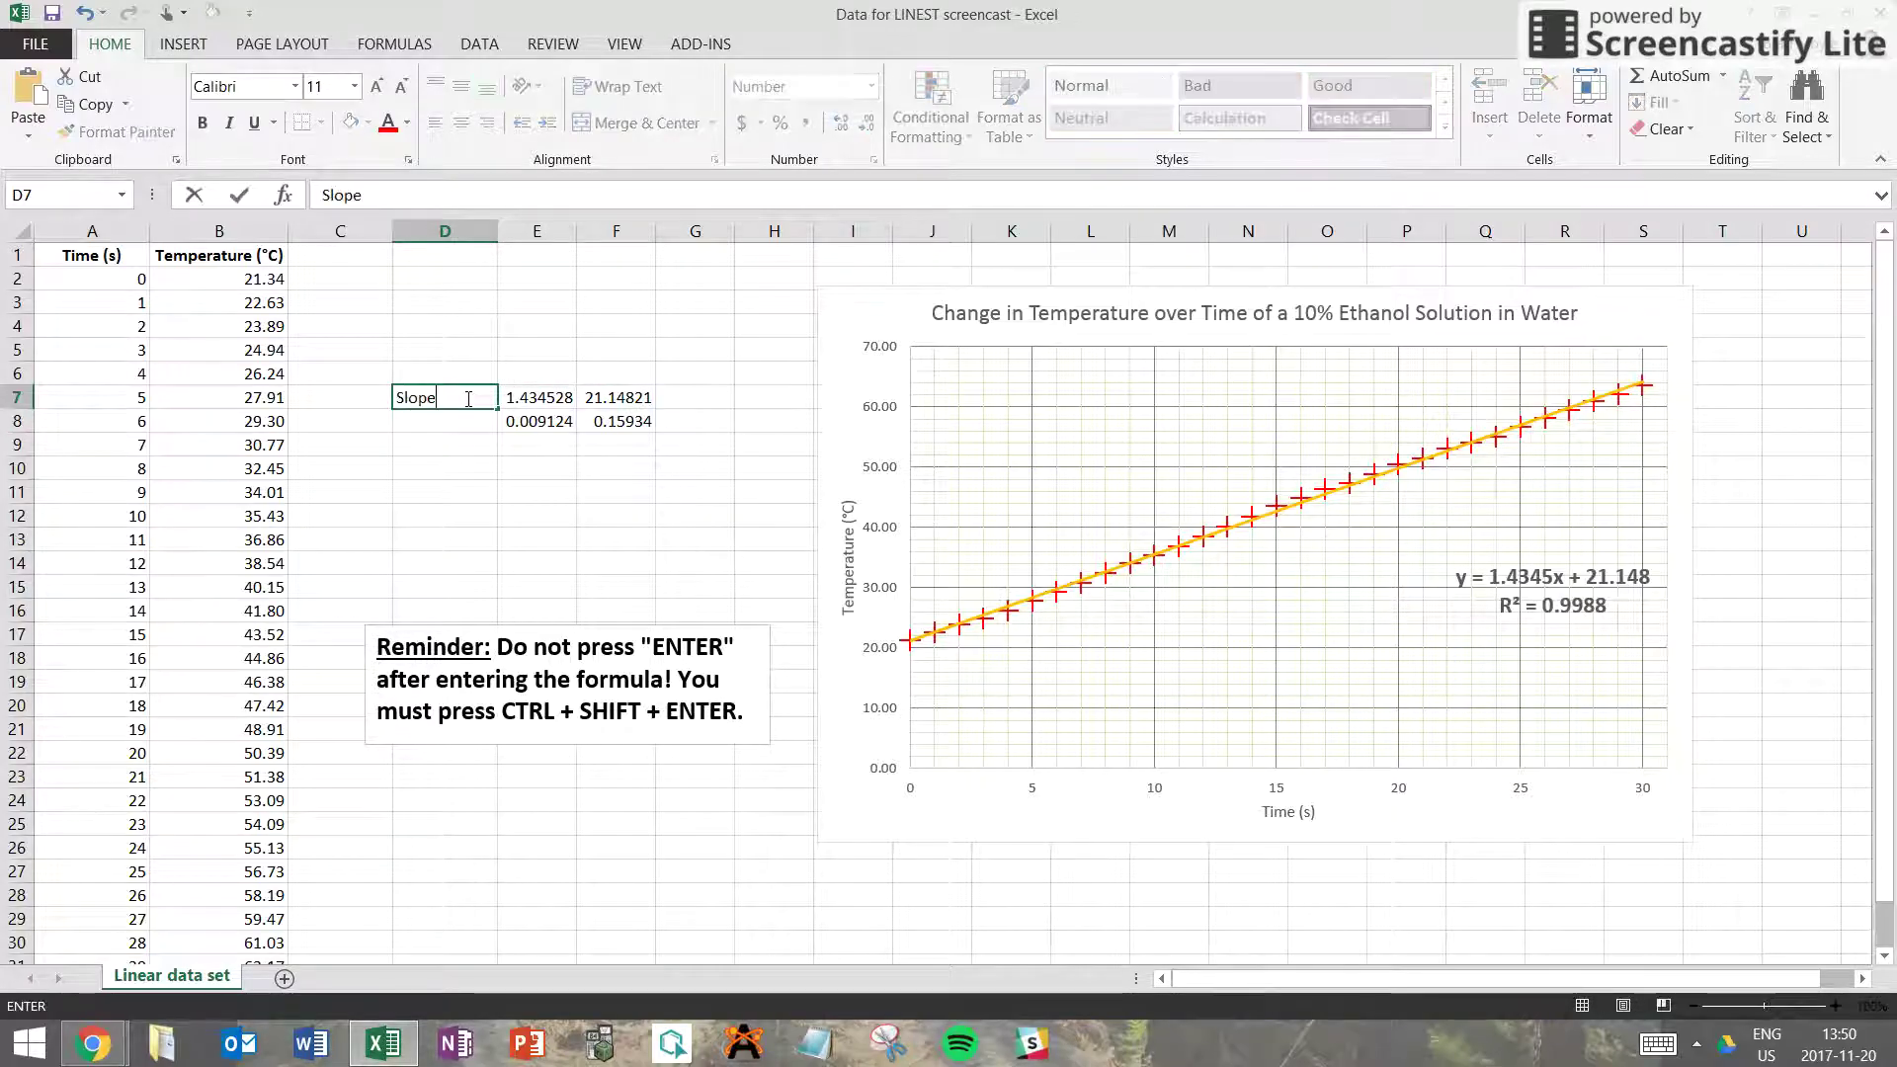
pyautogui.press('Return')
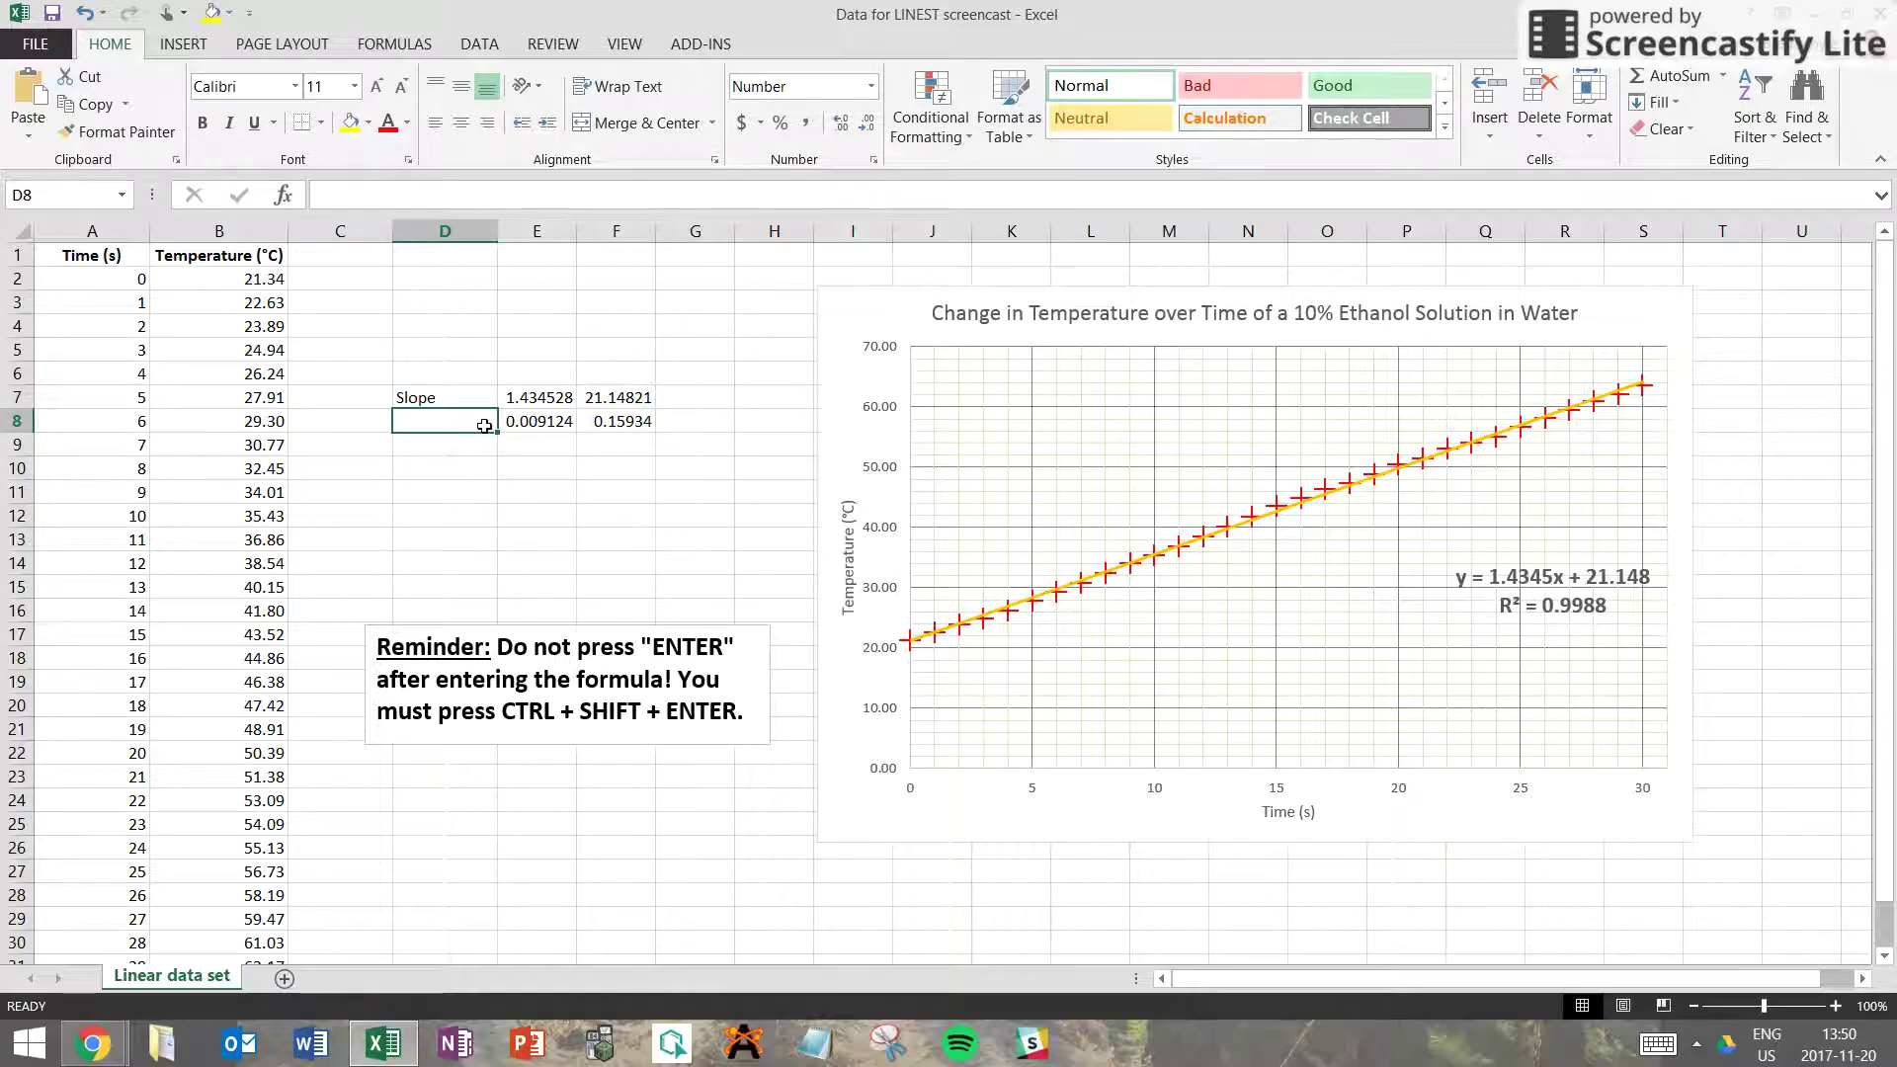
pyautogui.click(710, 403)
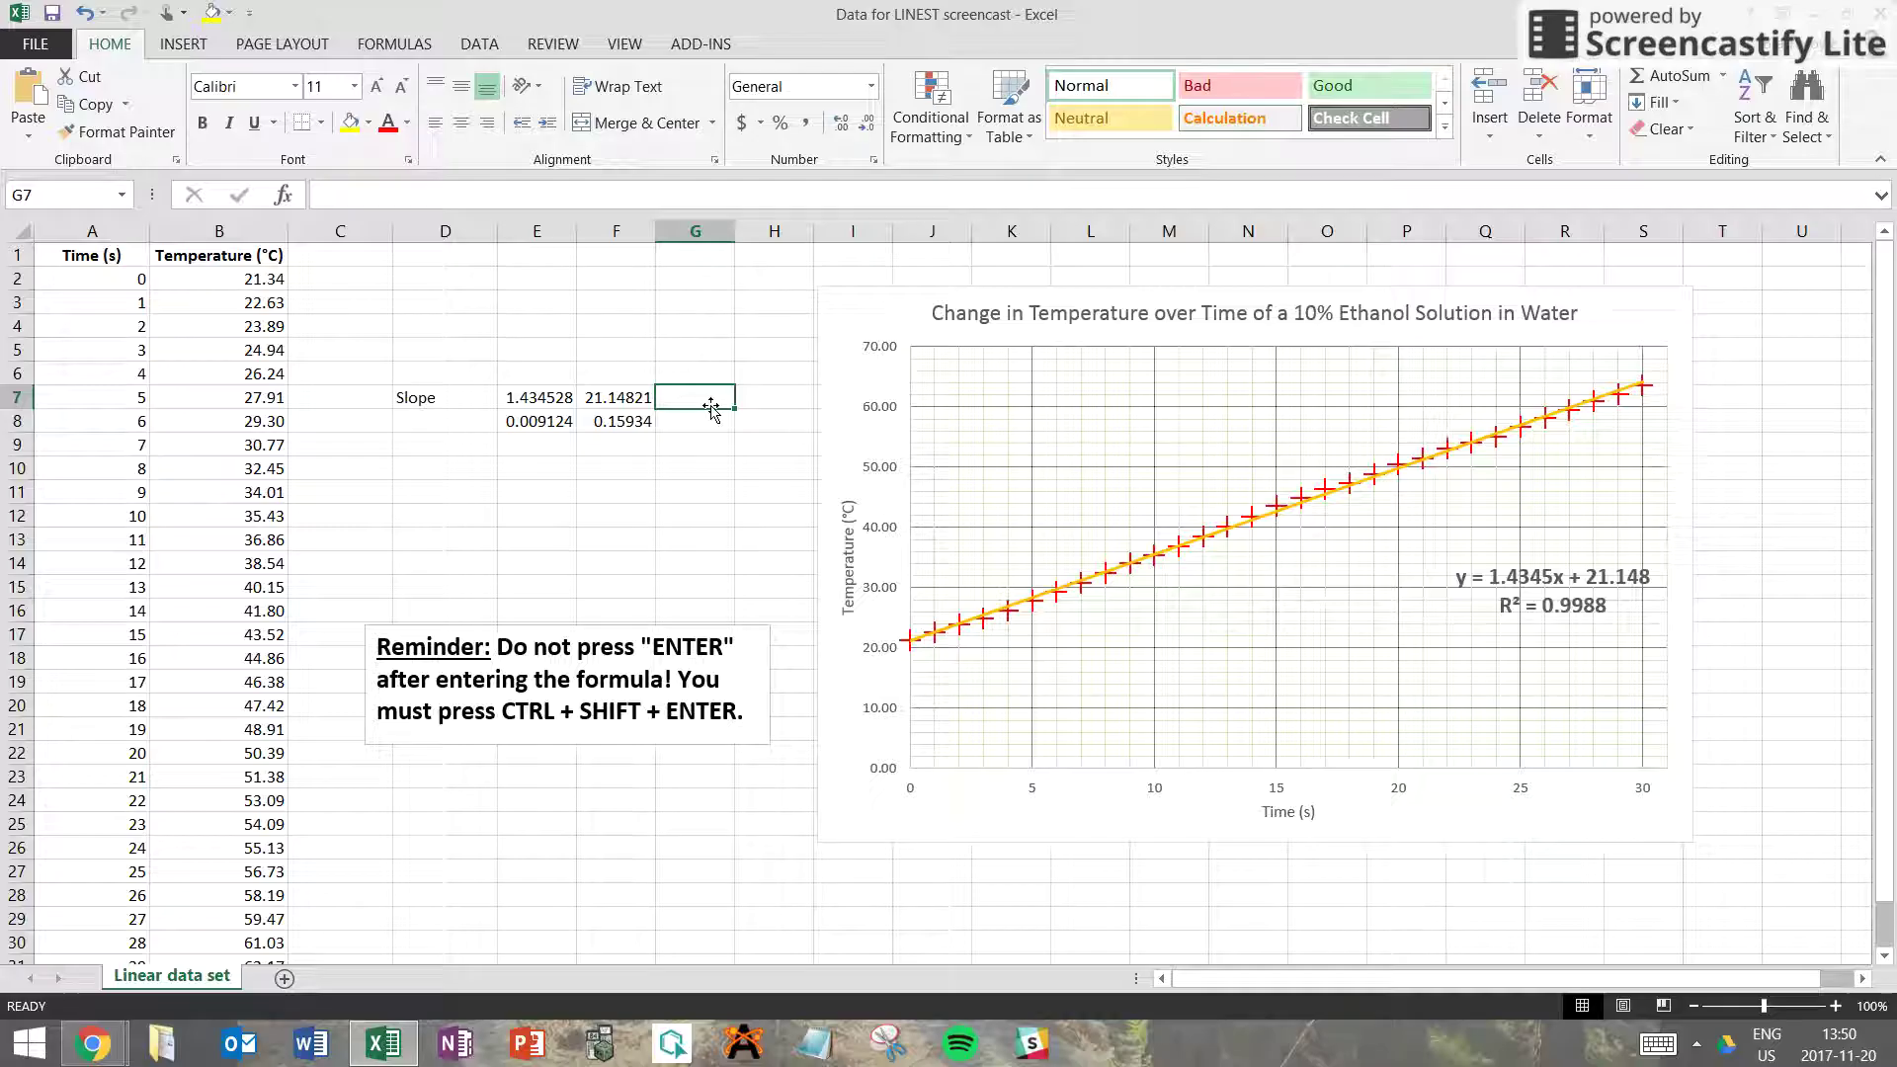
pyautogui.write('y-intercept')
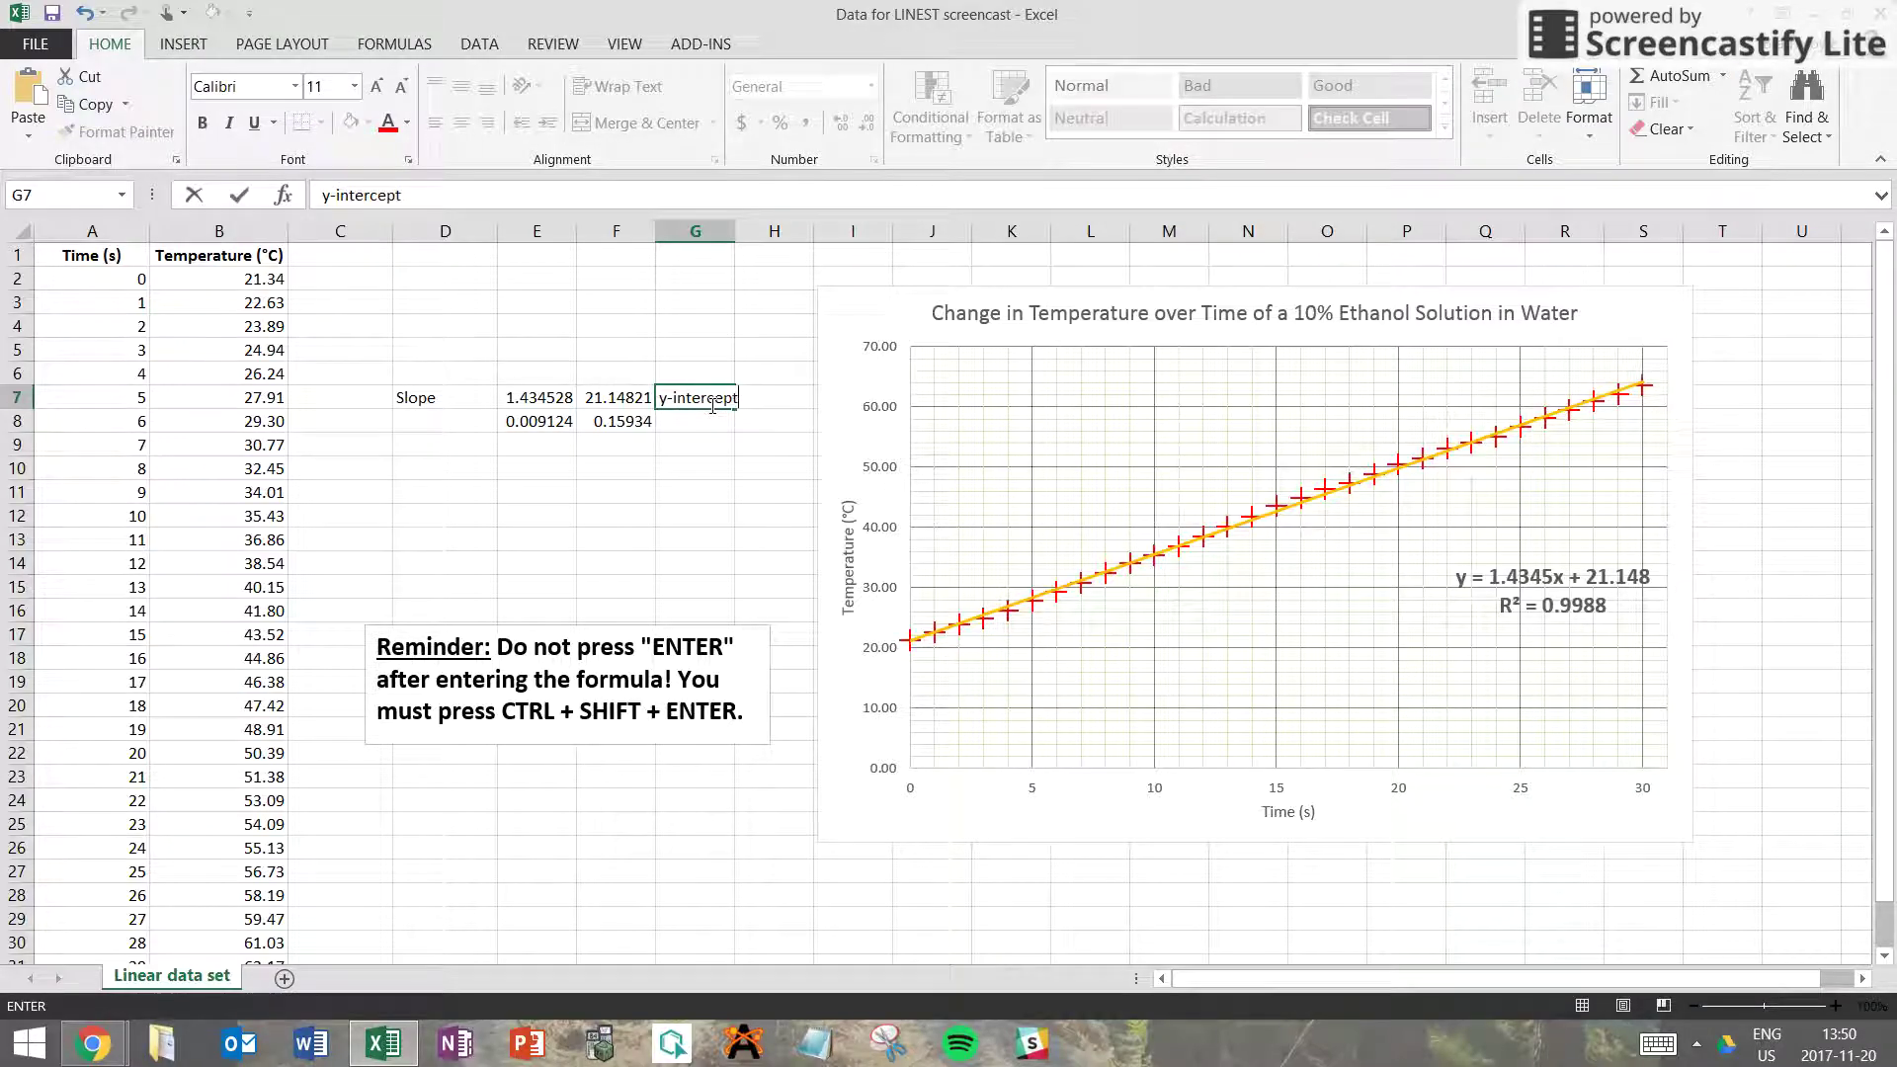
pyautogui.press('Return')
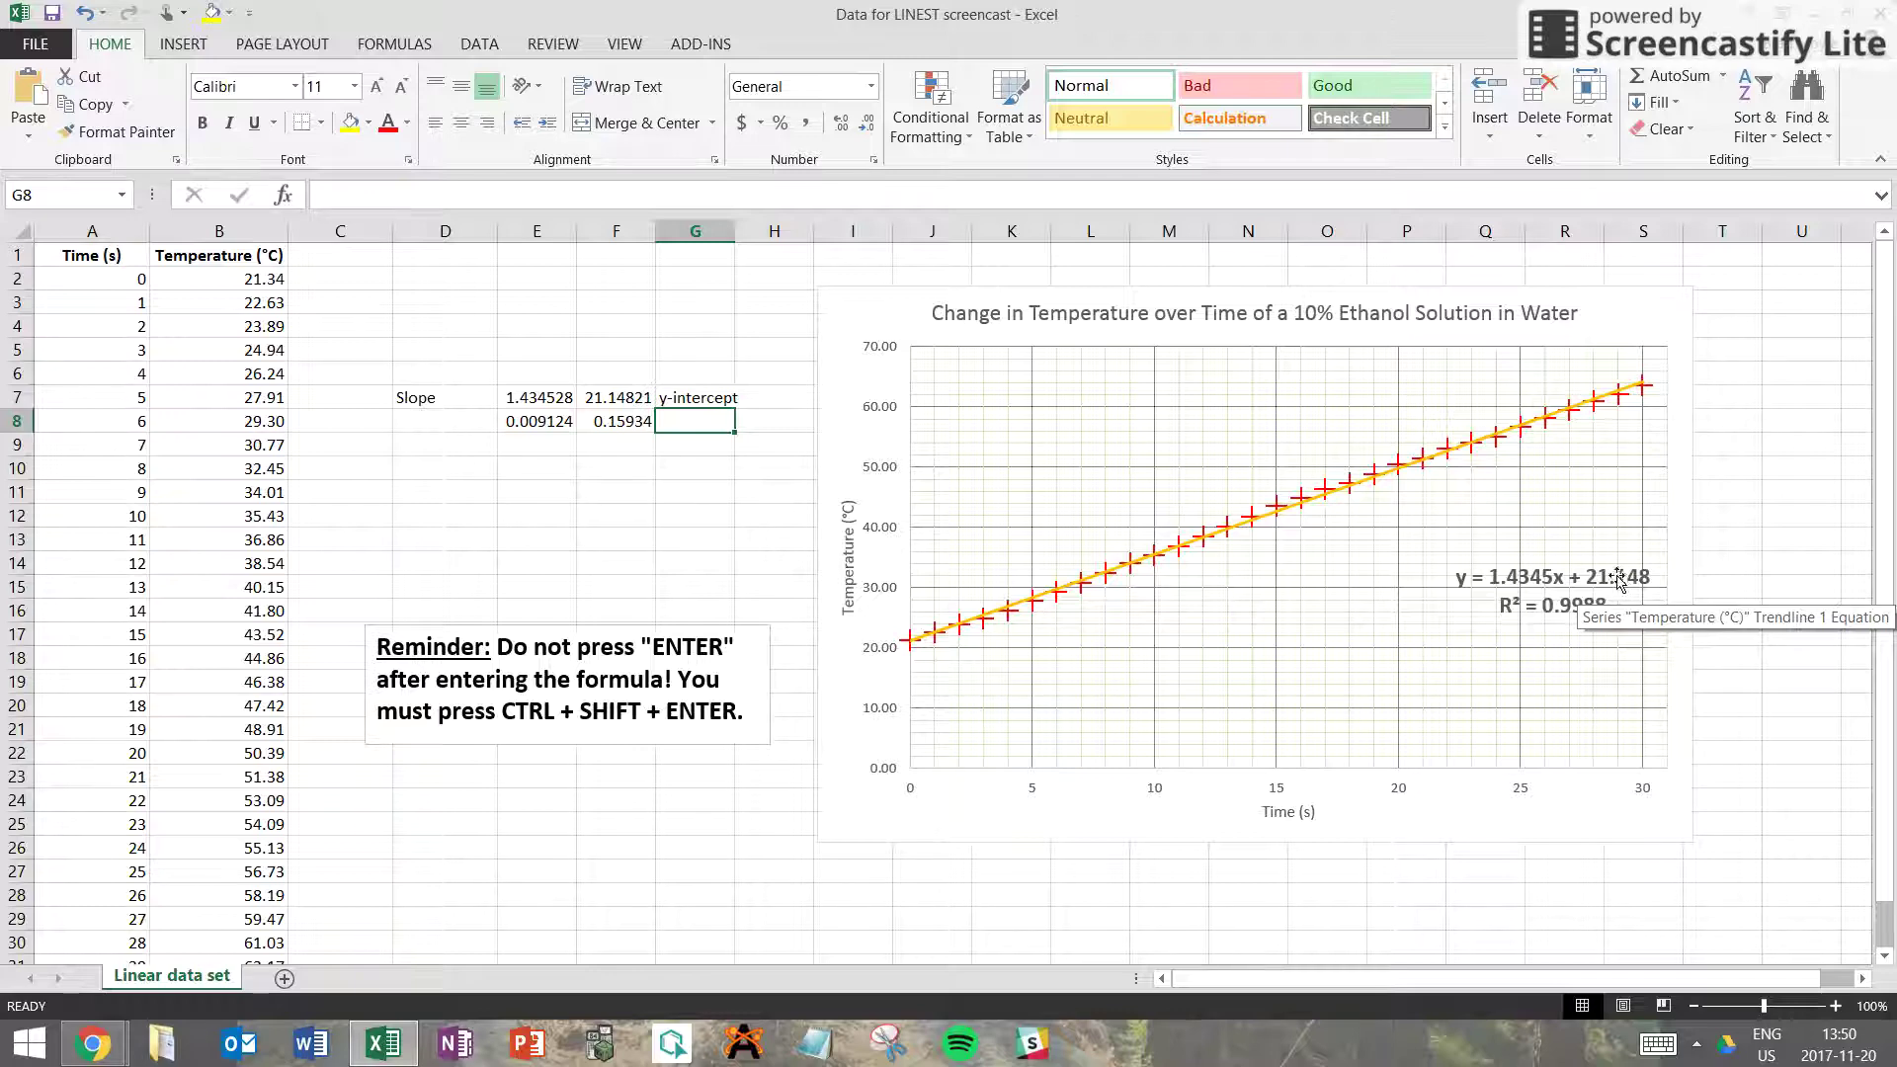
# - Label the second row of LINEST results with "Uncert. Slope" in D8 and "Uncer. Y-int." in G8
pyautogui.click(476, 422)
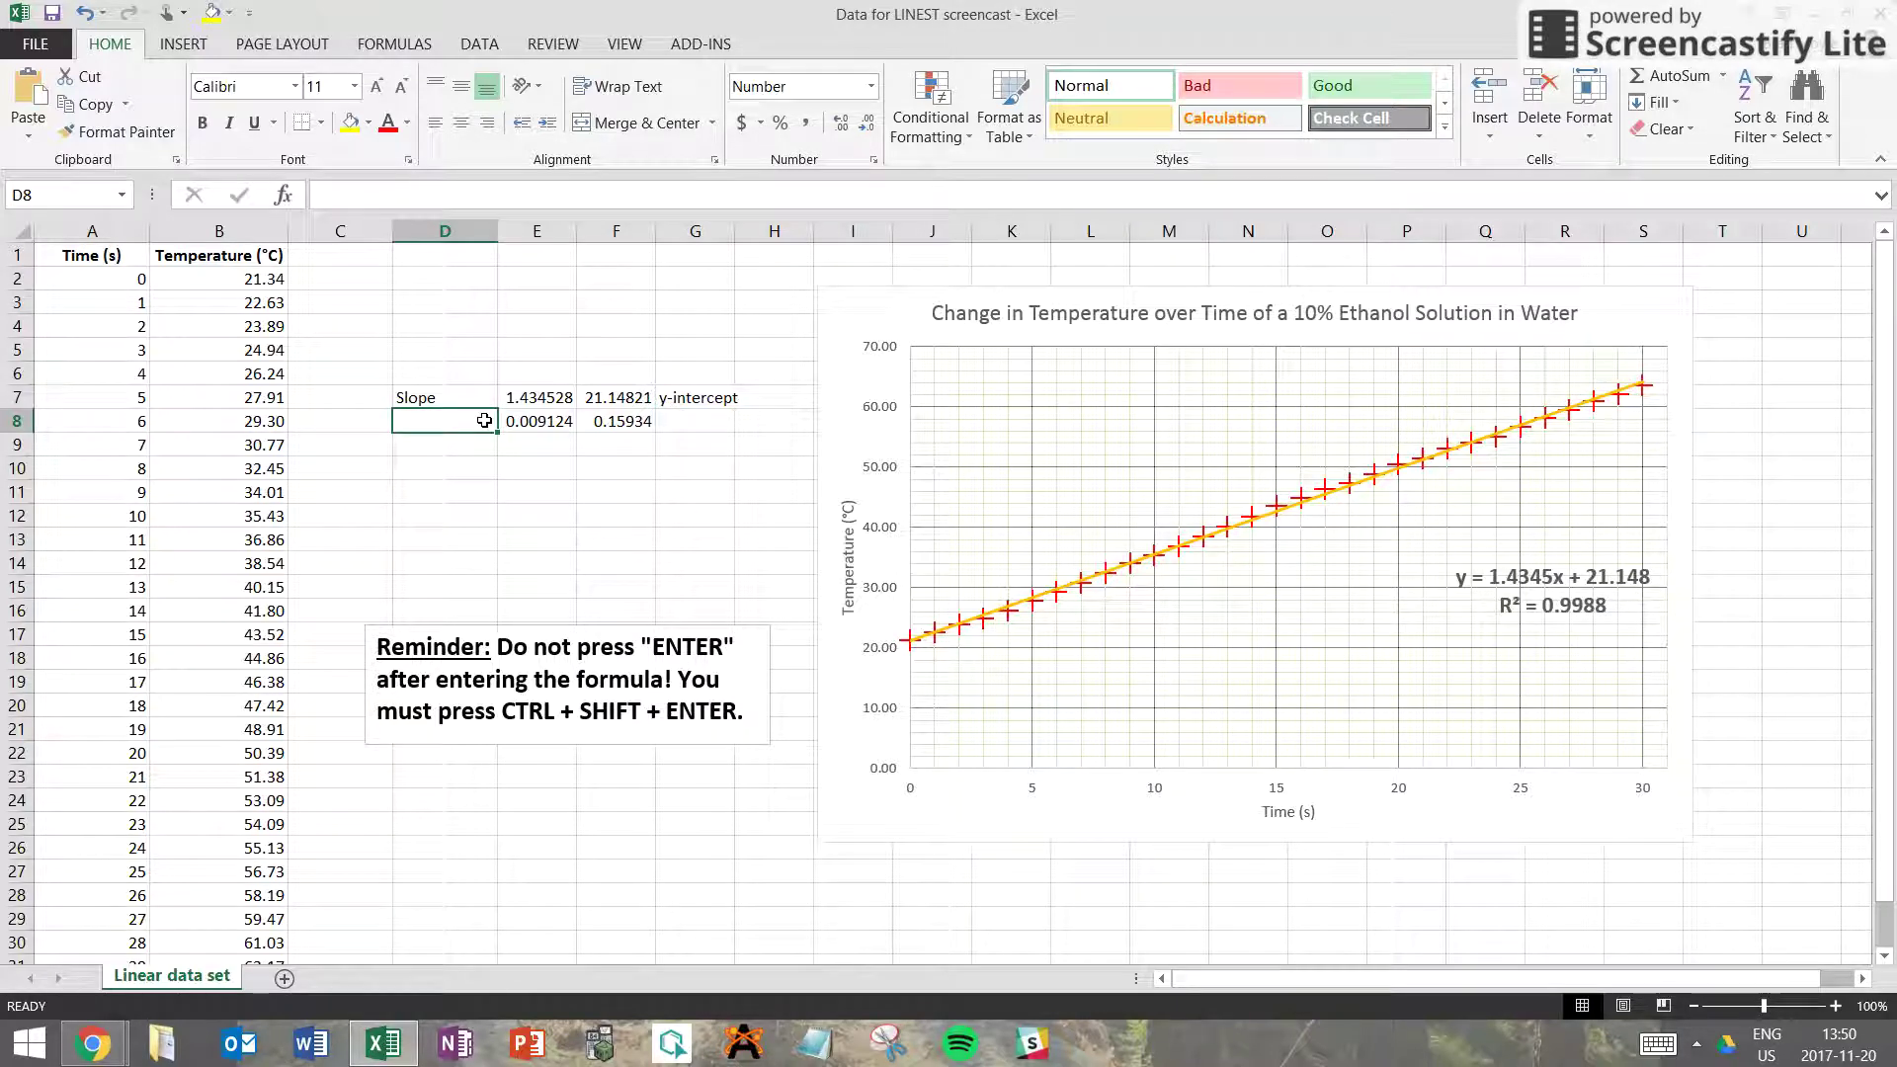
pyautogui.write('Uncert. slope')
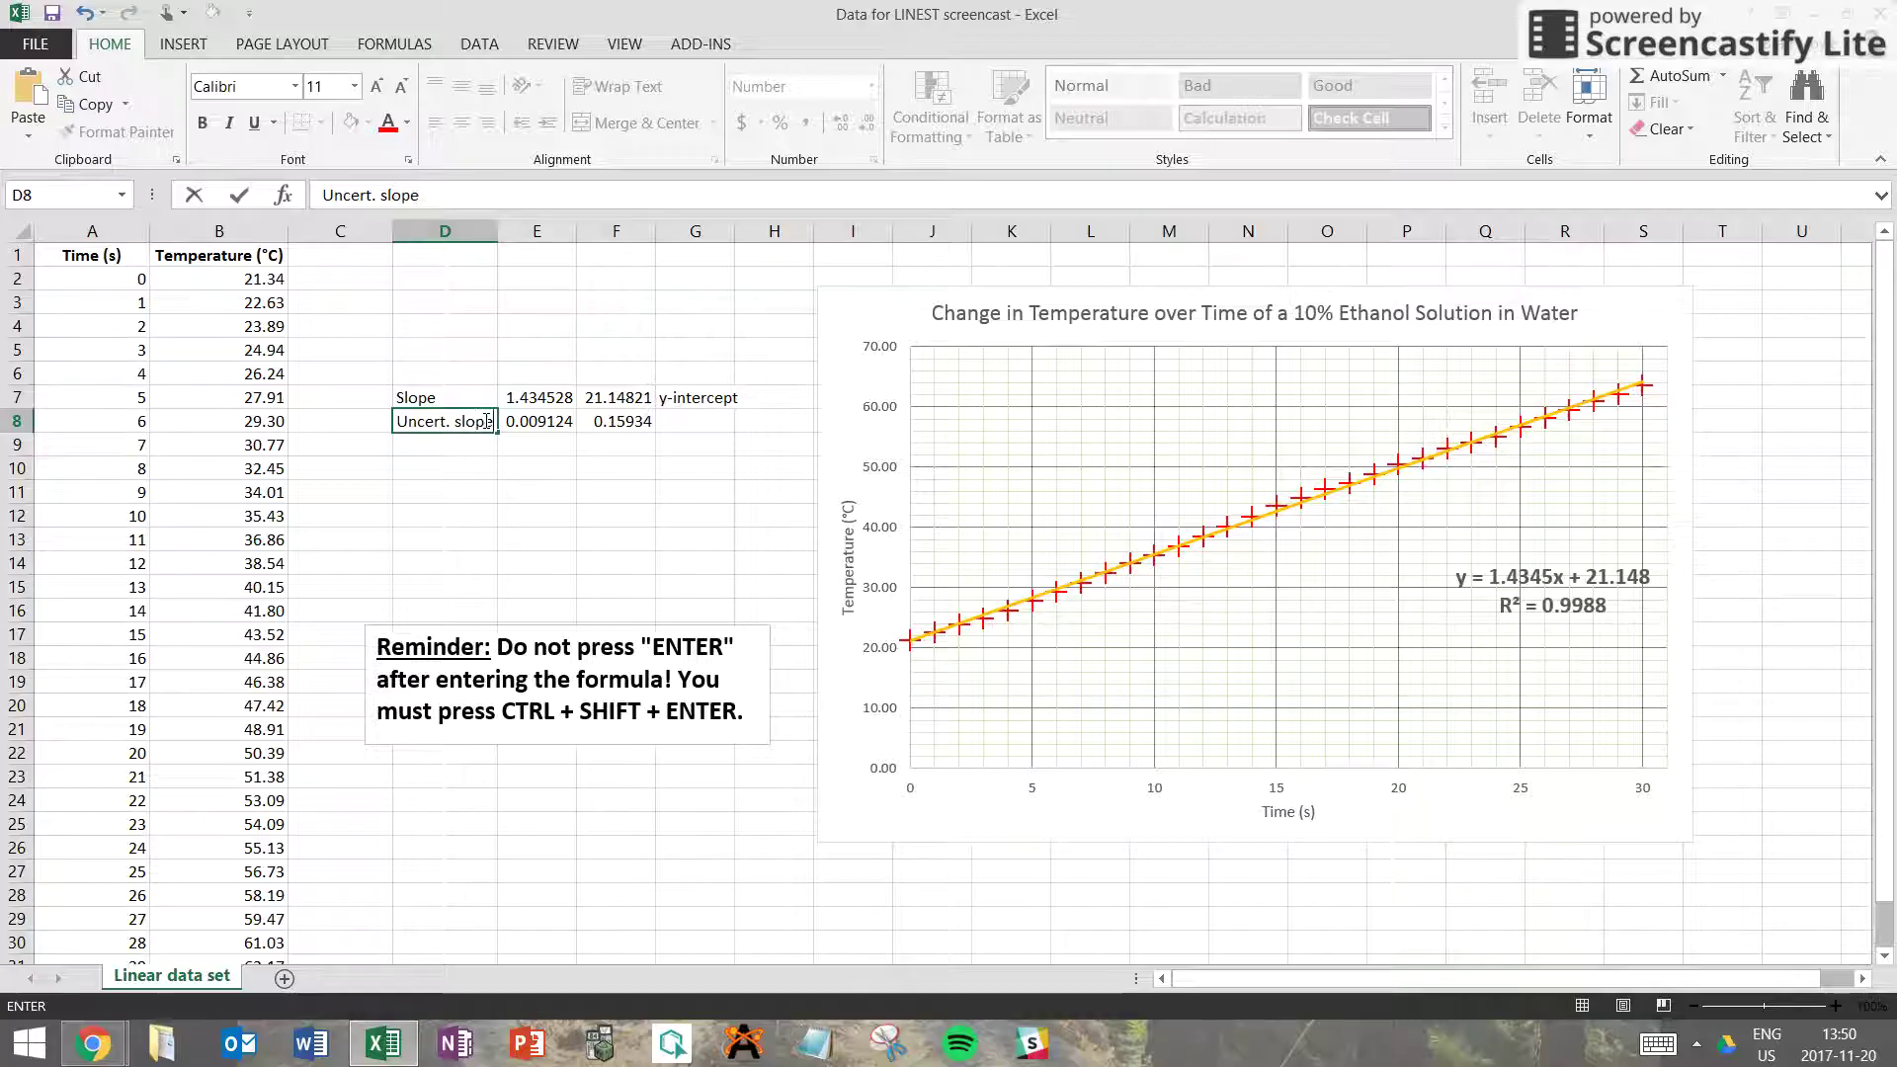
pyautogui.hotkey('ctrl', 'Return')
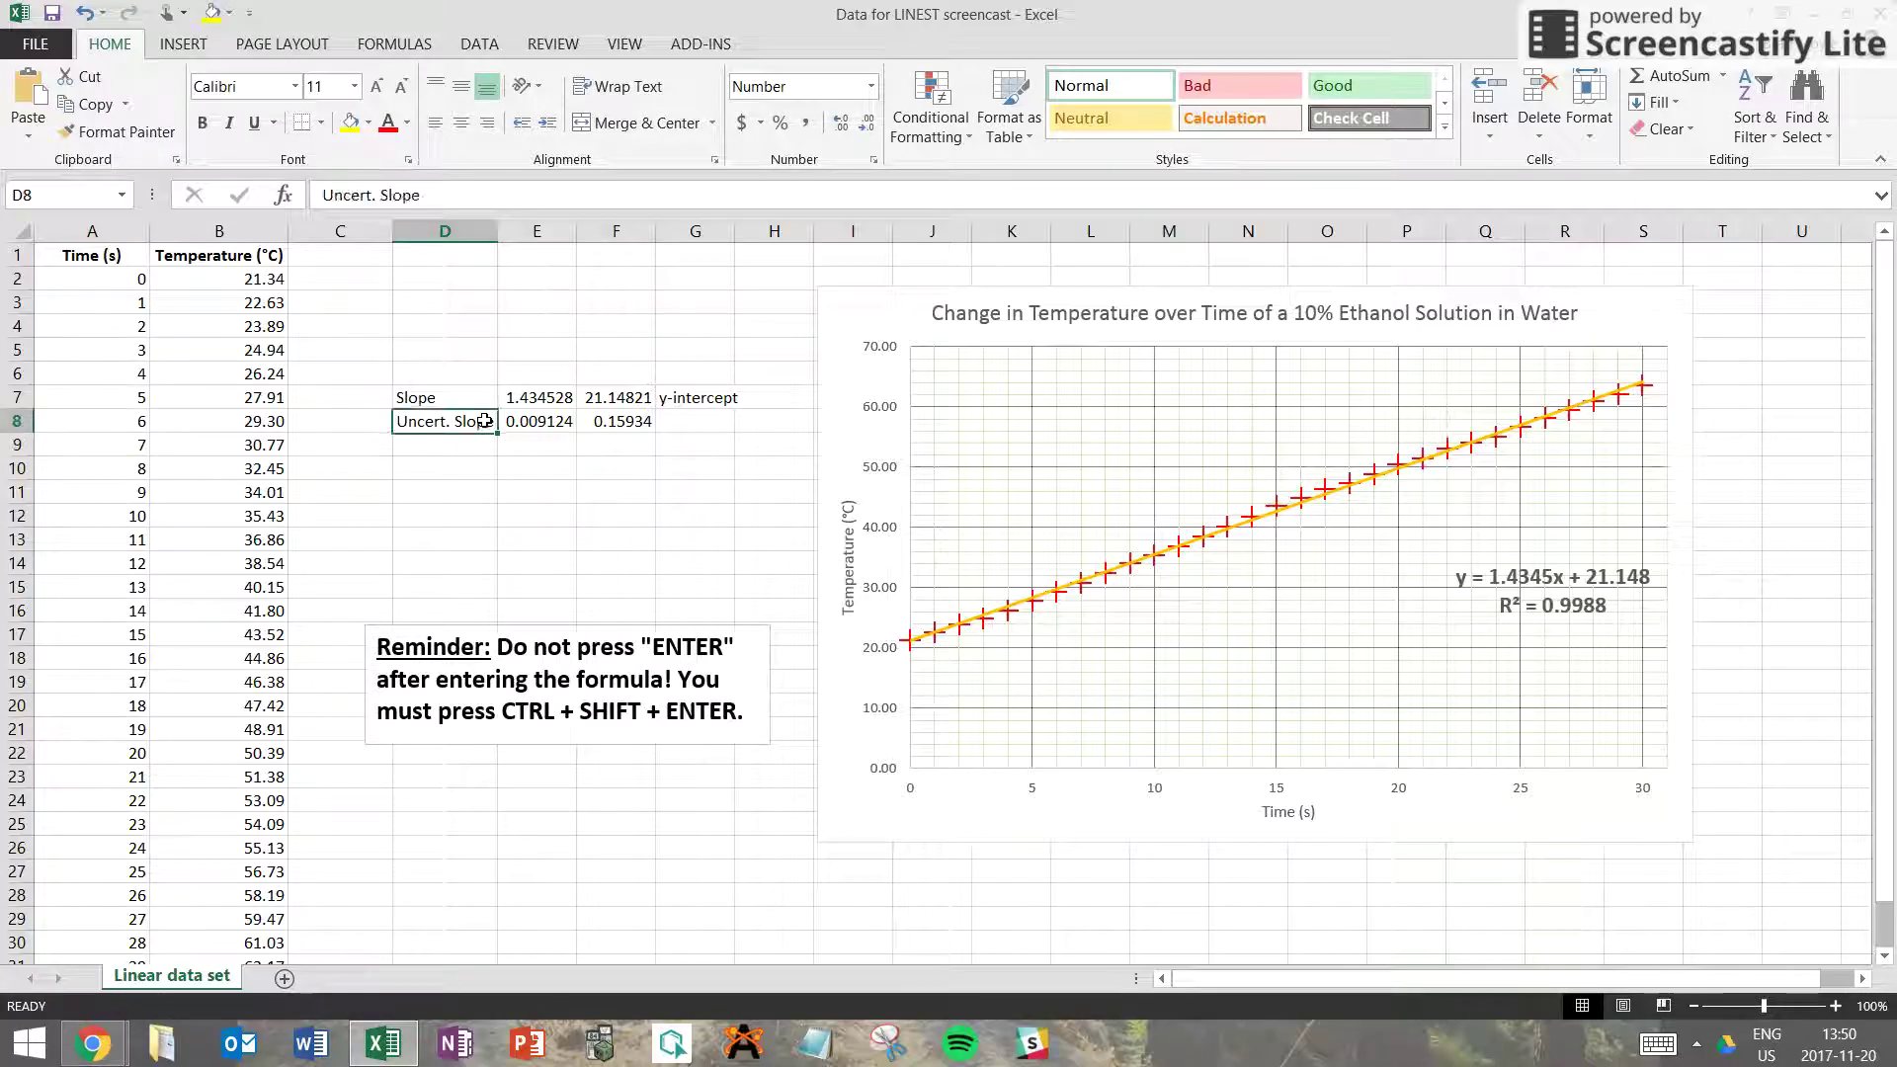
pyautogui.press('Right')
pyautogui.press('Right')
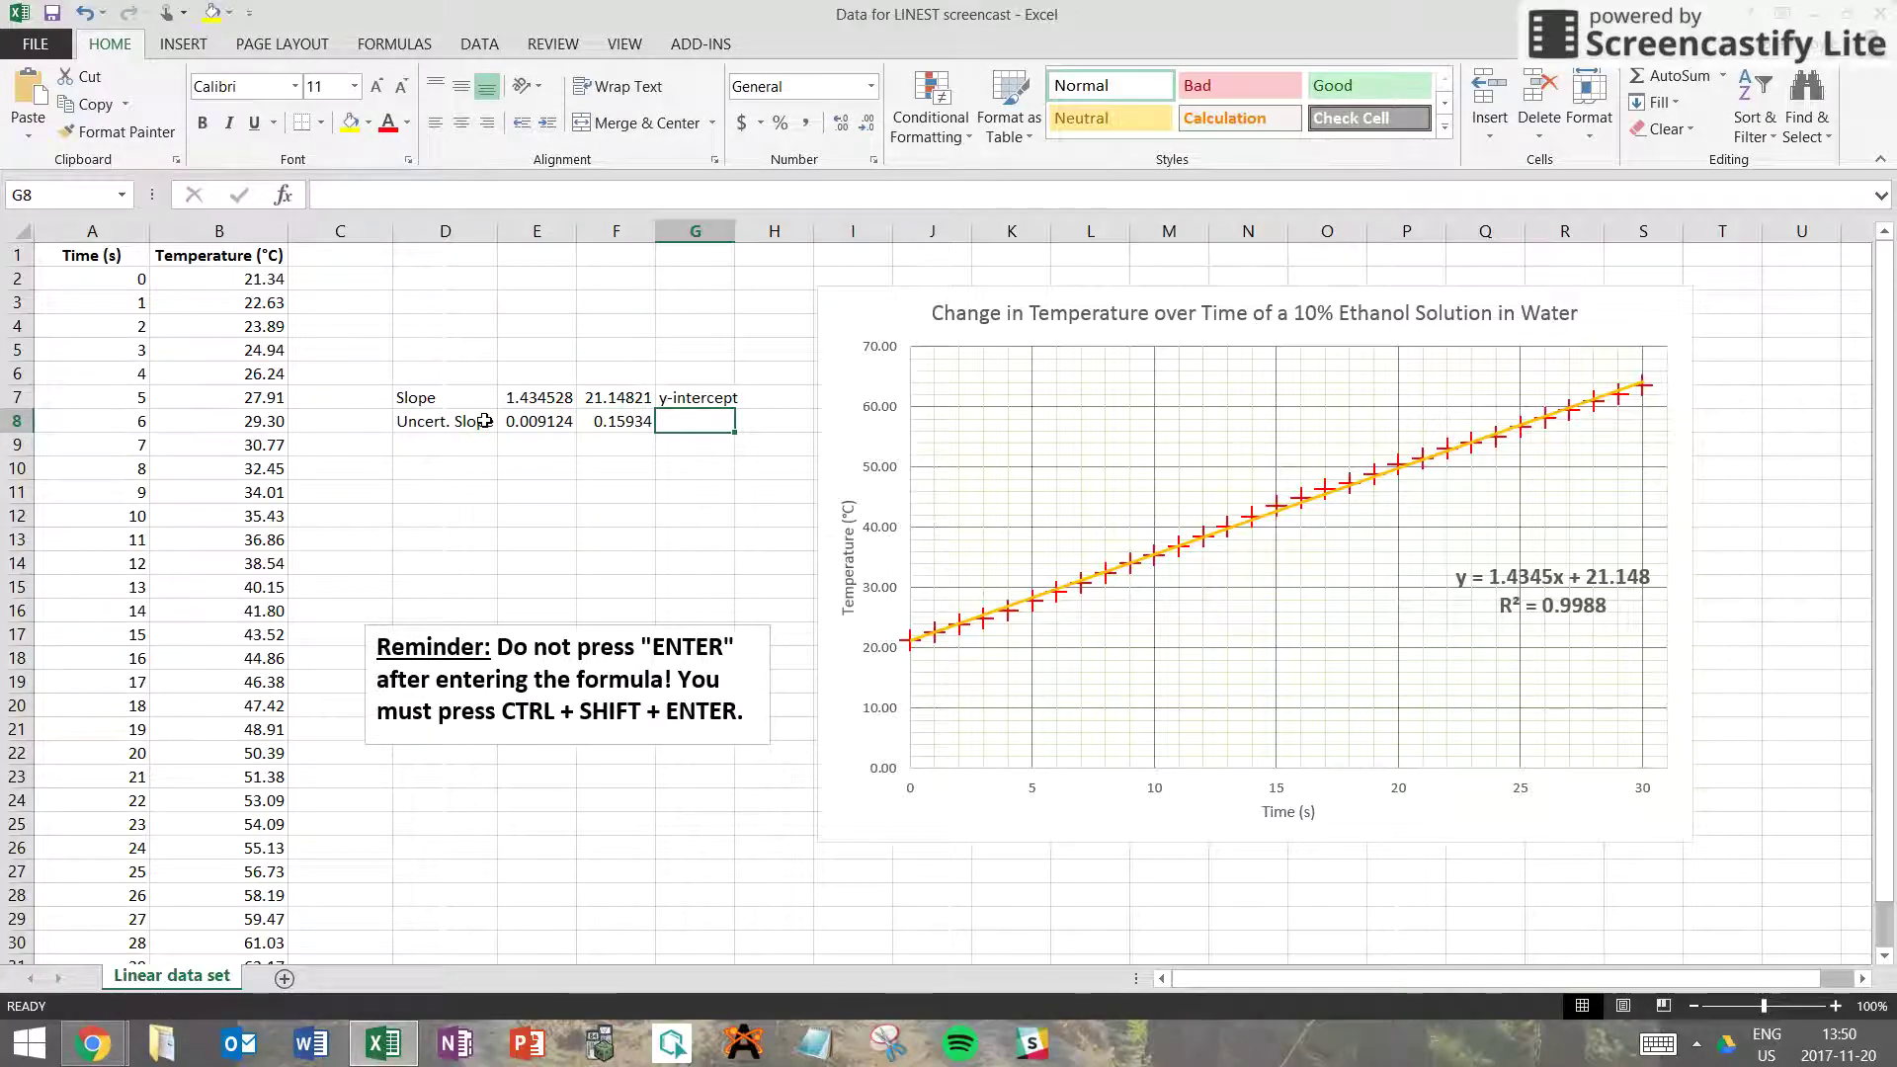
pyautogui.write('Uncer')
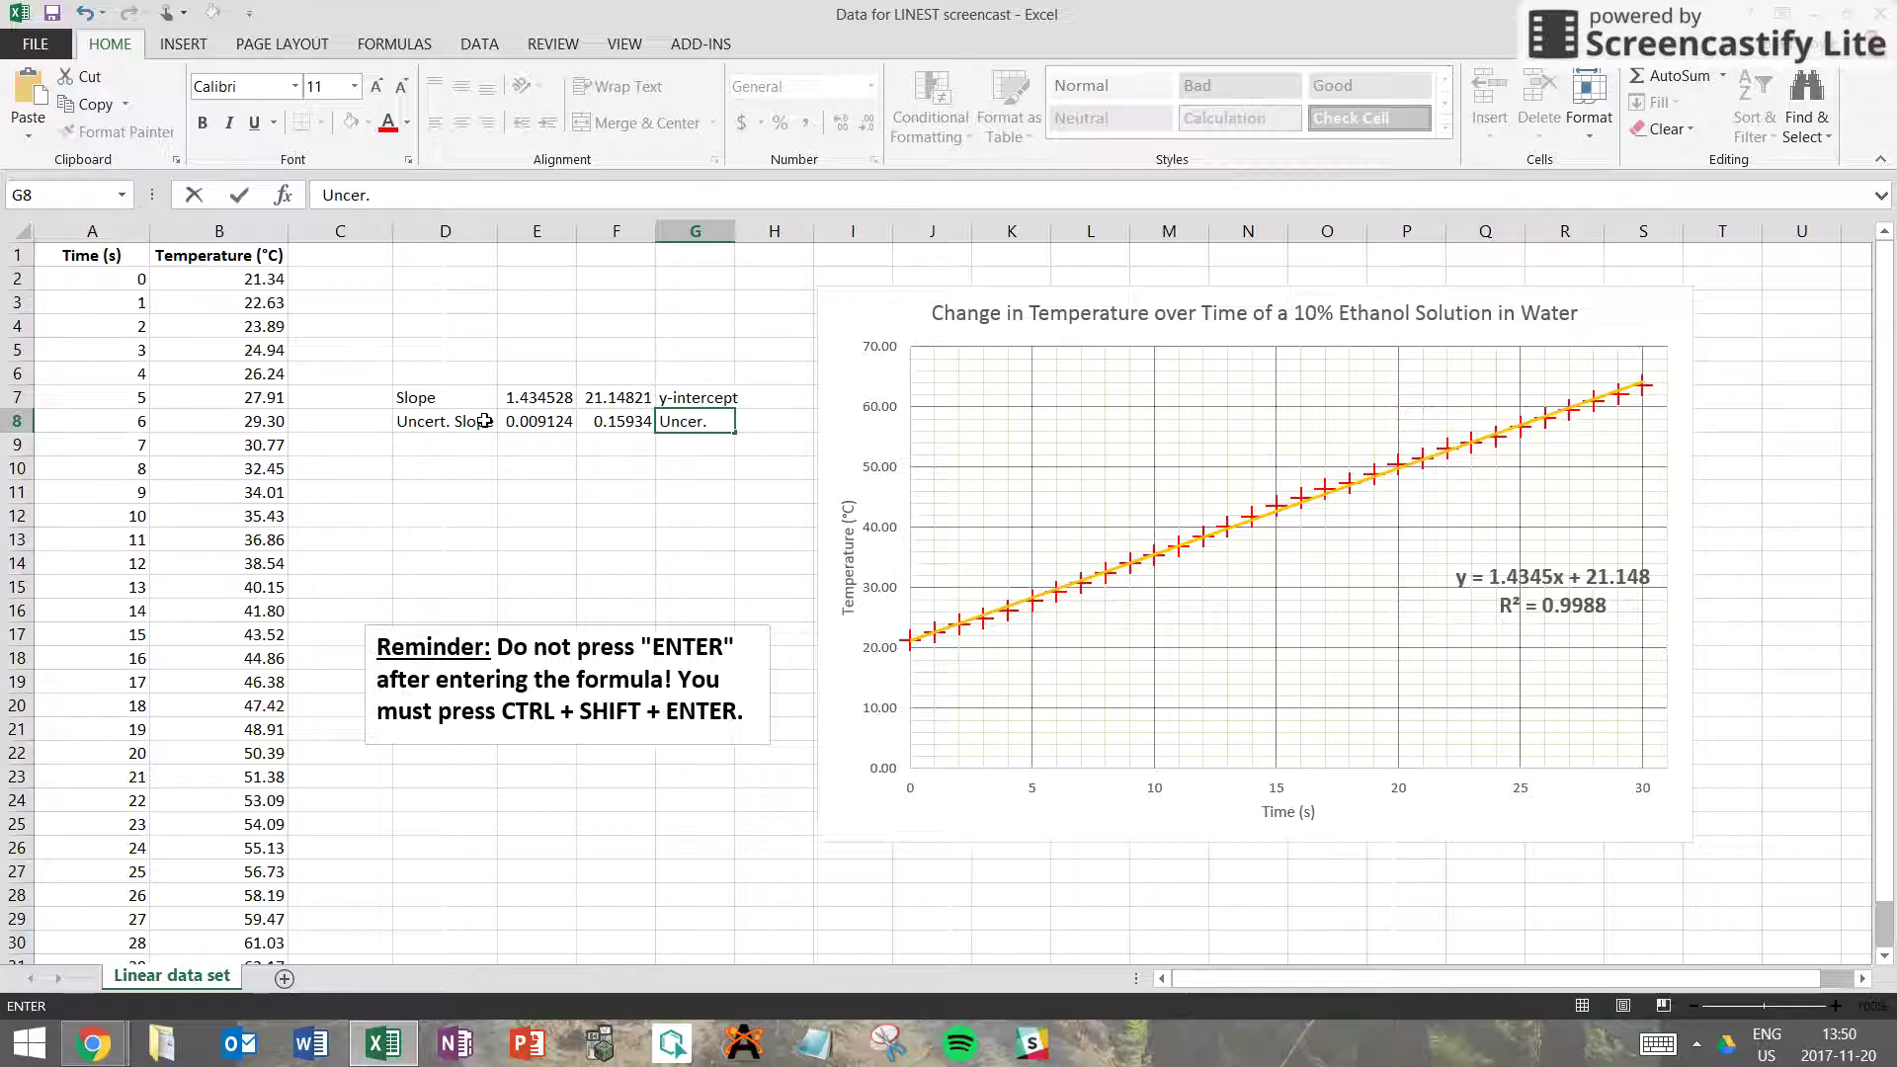
pyautogui.write('. Y-int.')
pyautogui.press('Return')
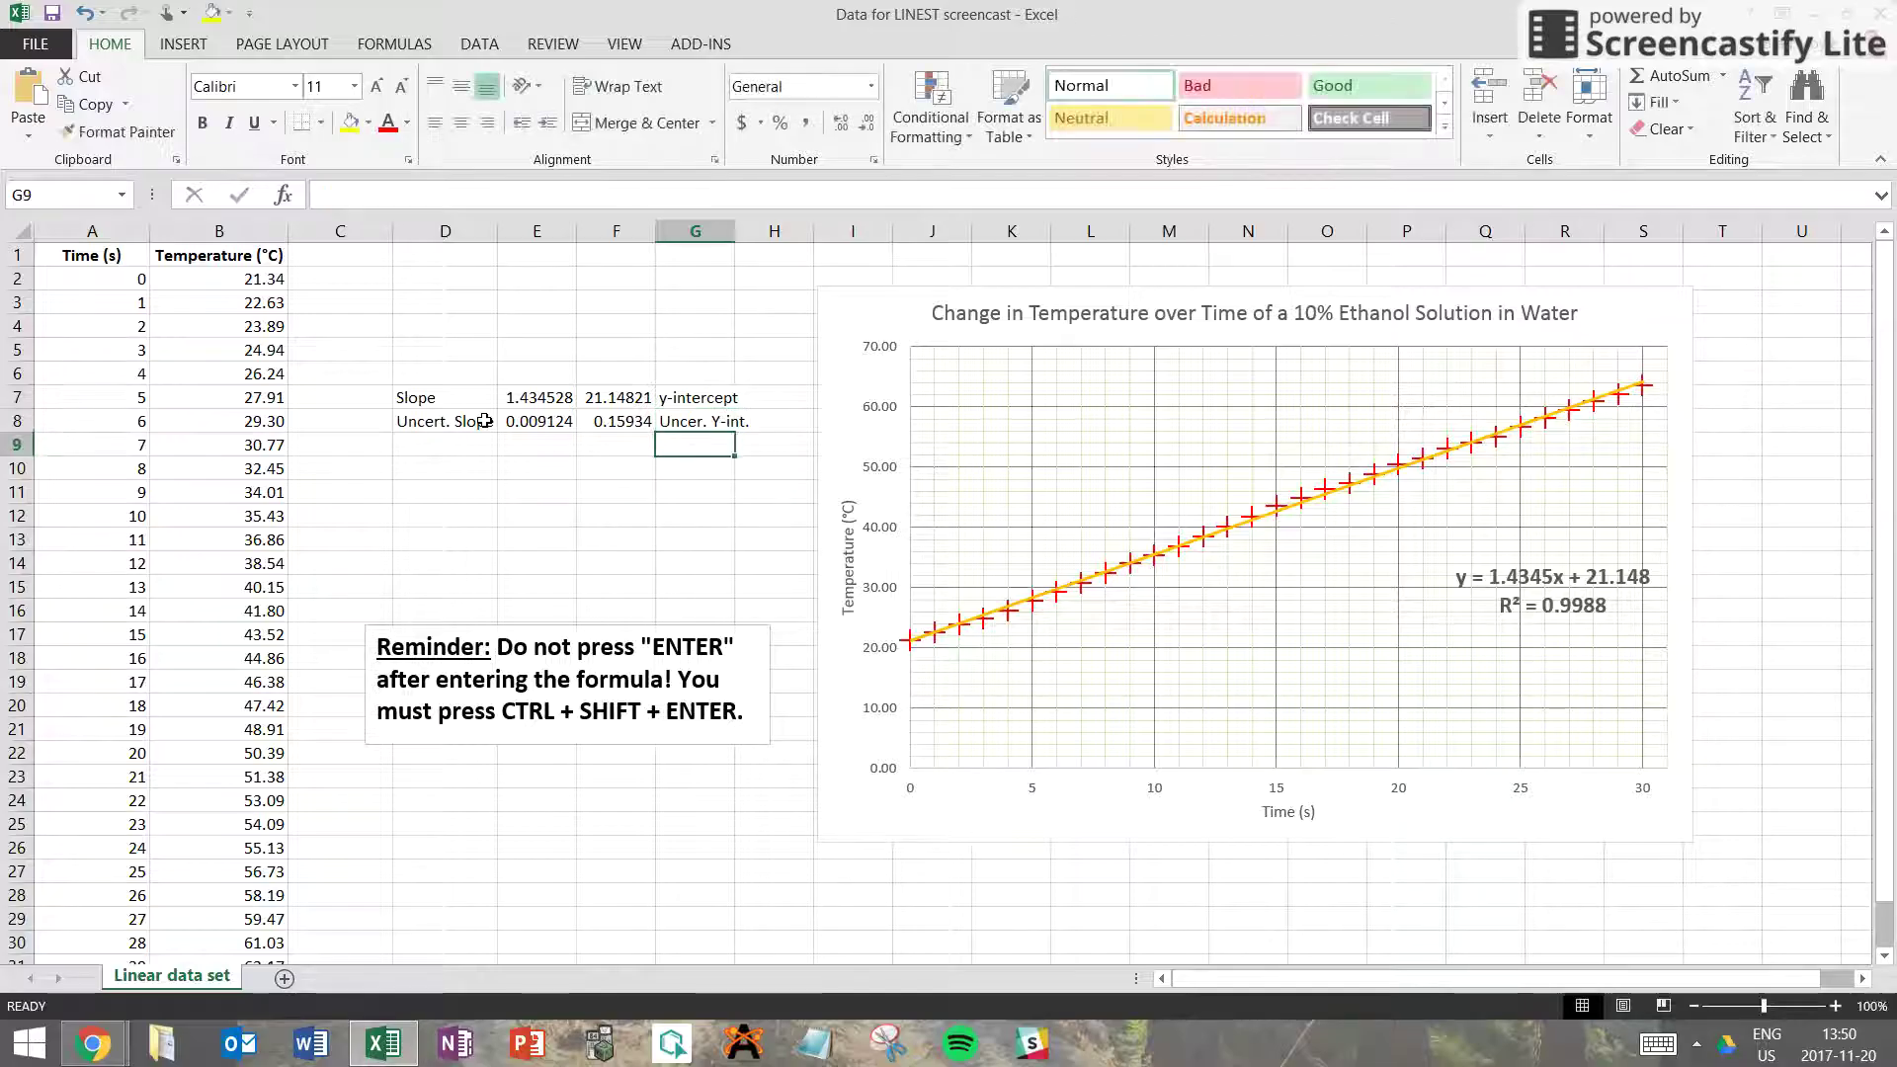
pyautogui.click(543, 423)
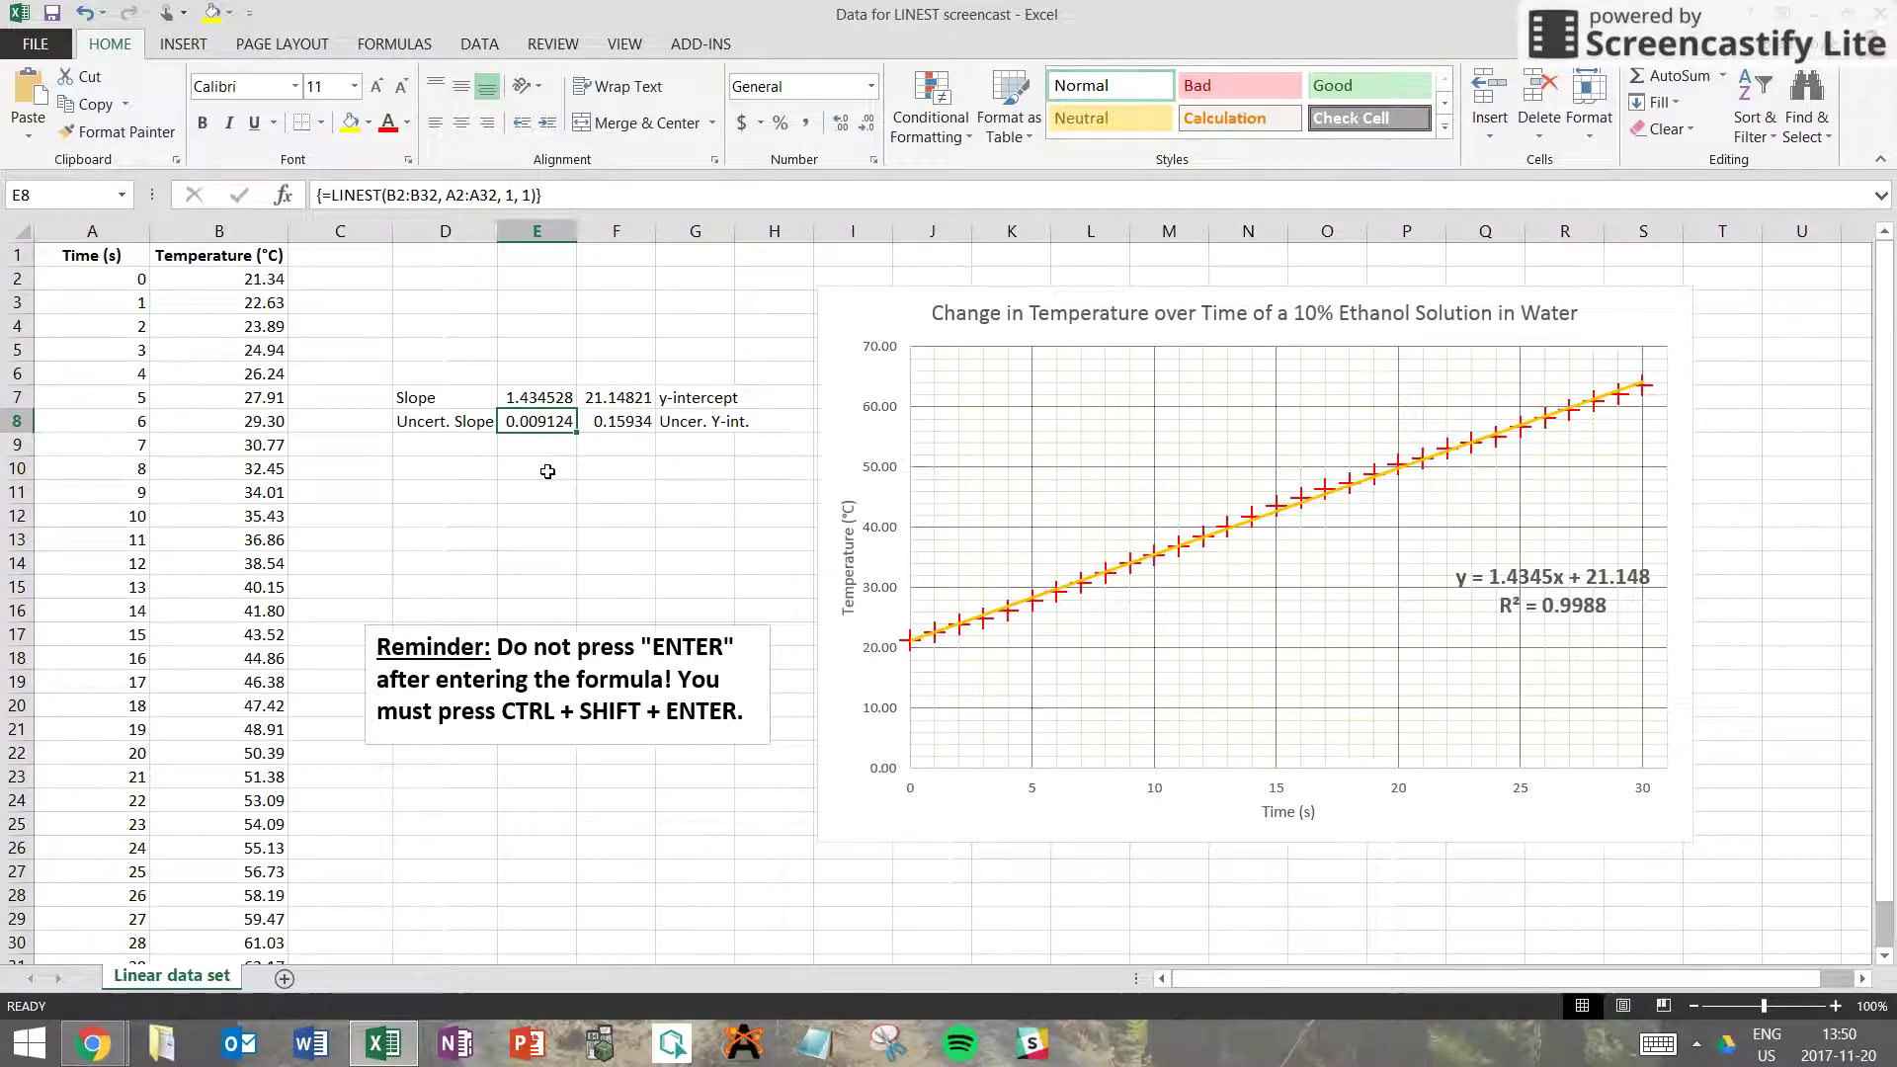
pyautogui.click(554, 397)
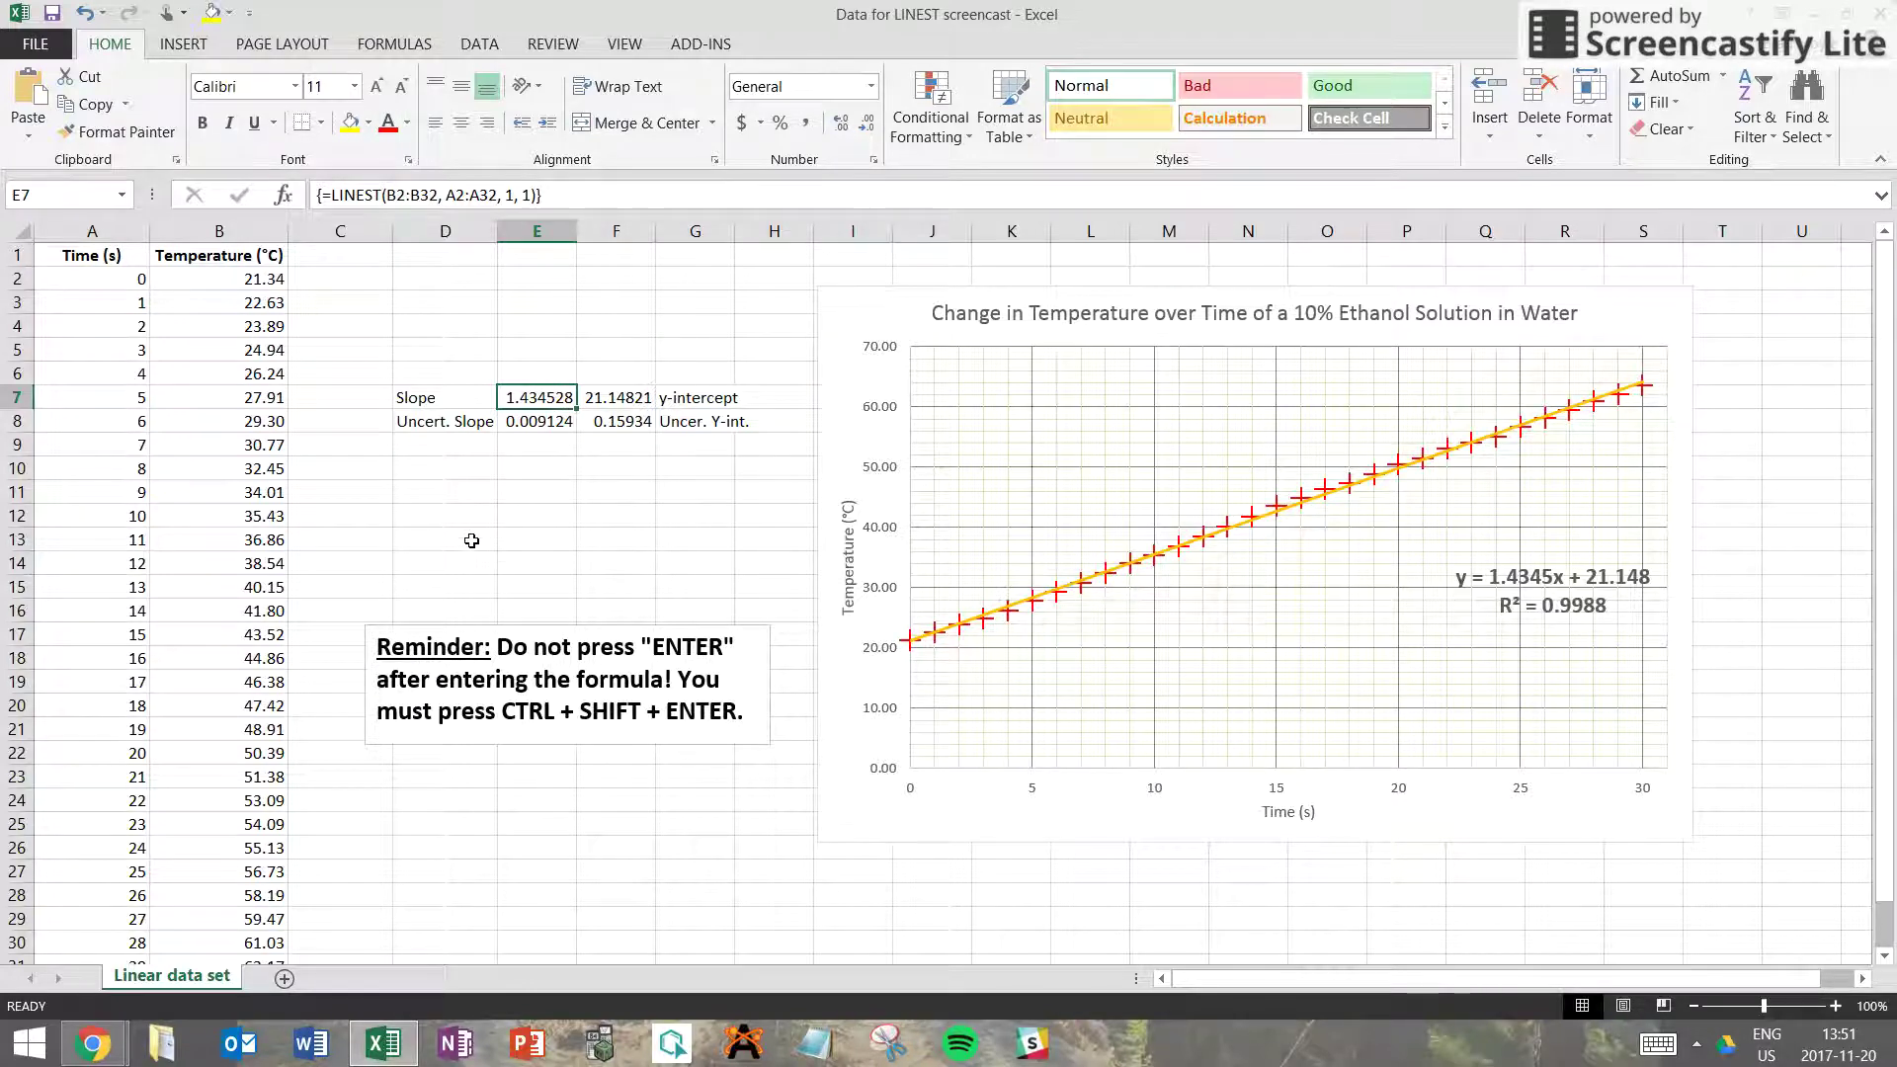
pyautogui.click(510, 519)
pyautogui.write('=')
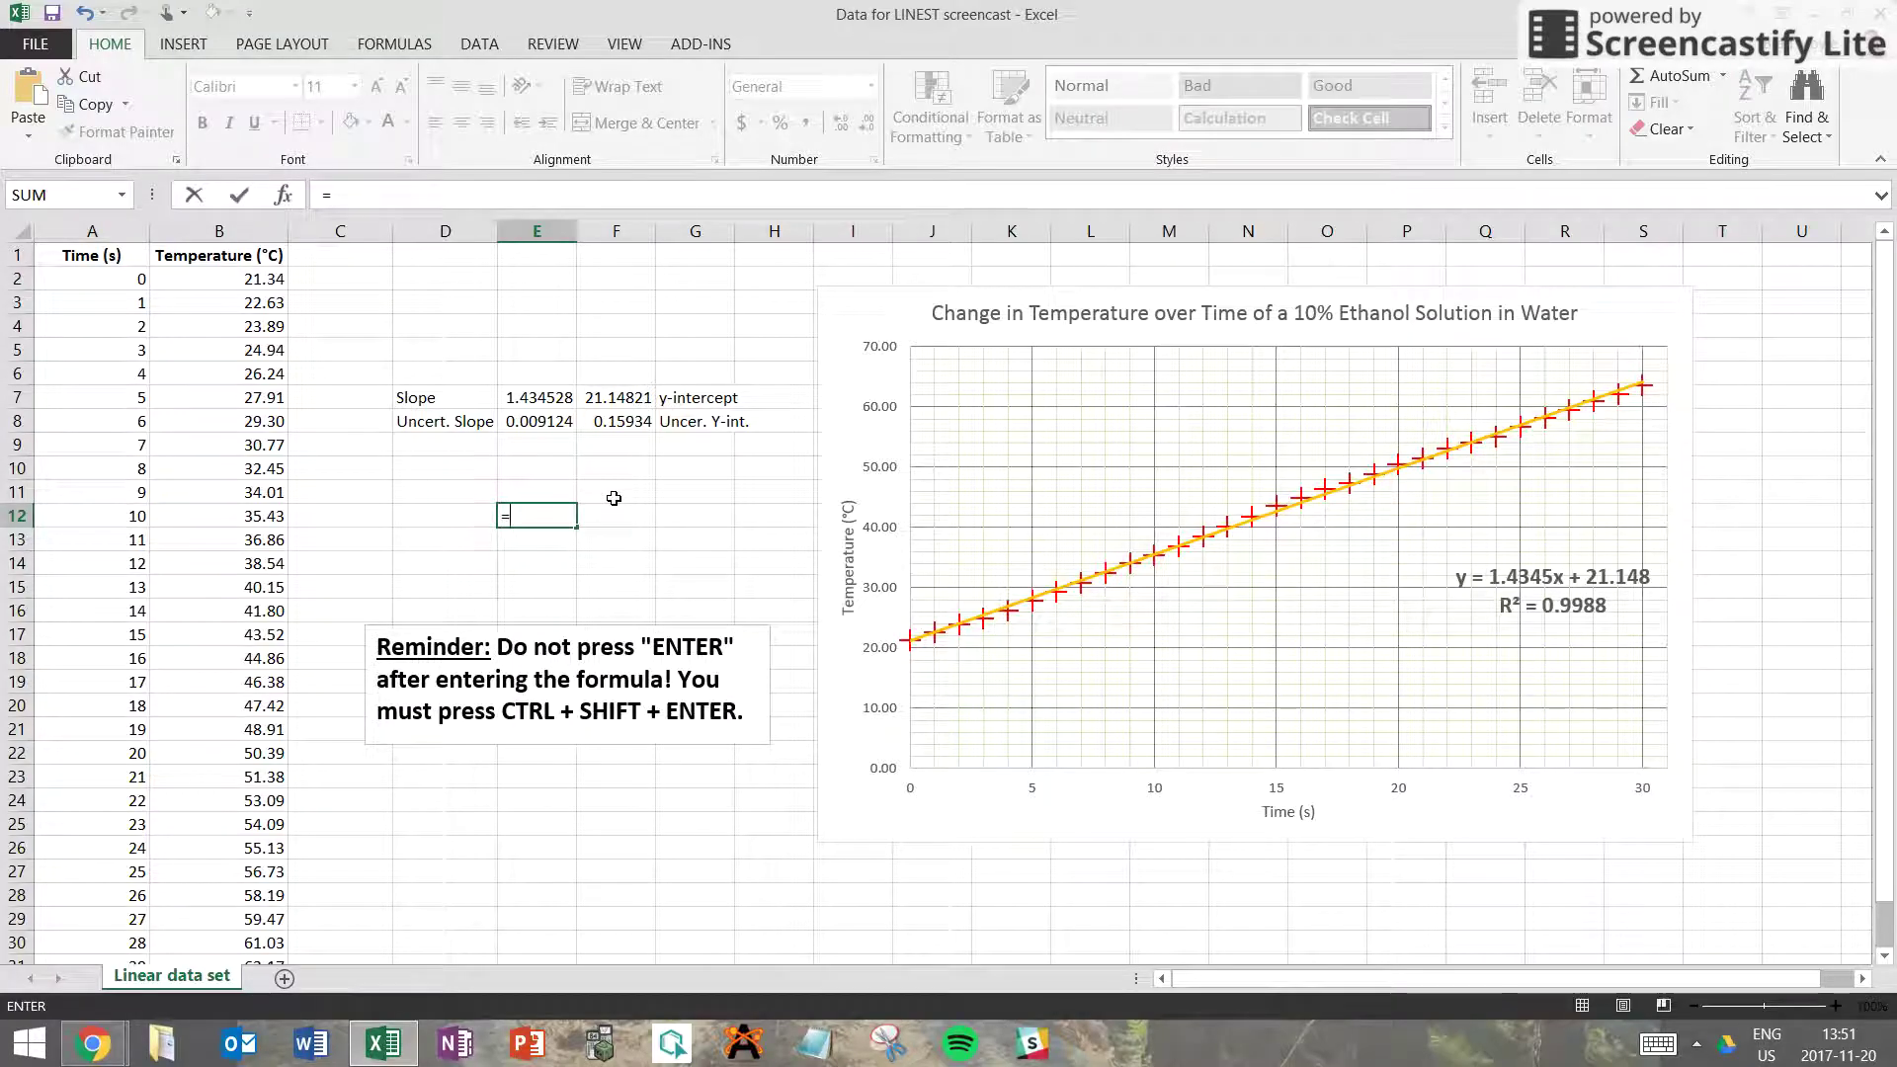
pyautogui.write('AVE')
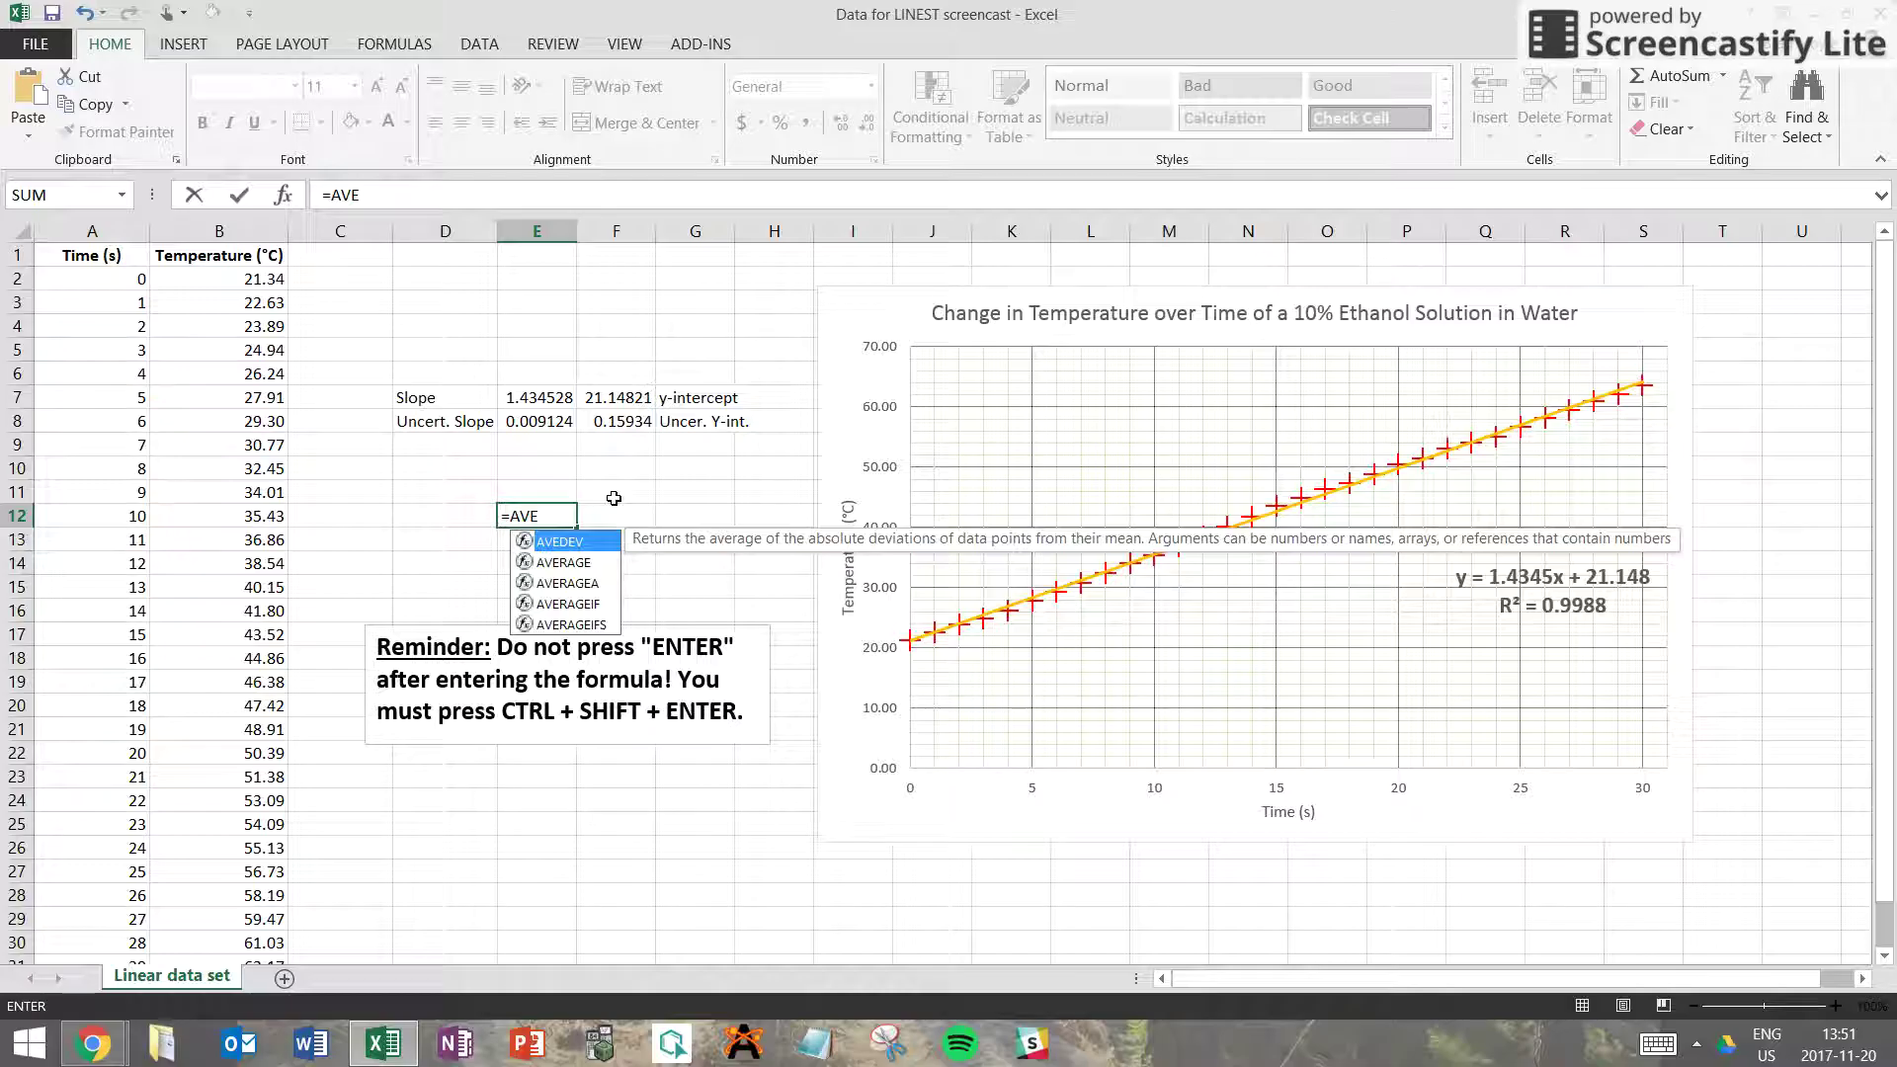
pyautogui.press('BackSpace')
pyautogui.press('BackSpace')
pyautogui.press('BackSpace')
pyautogui.press('BackSpace')
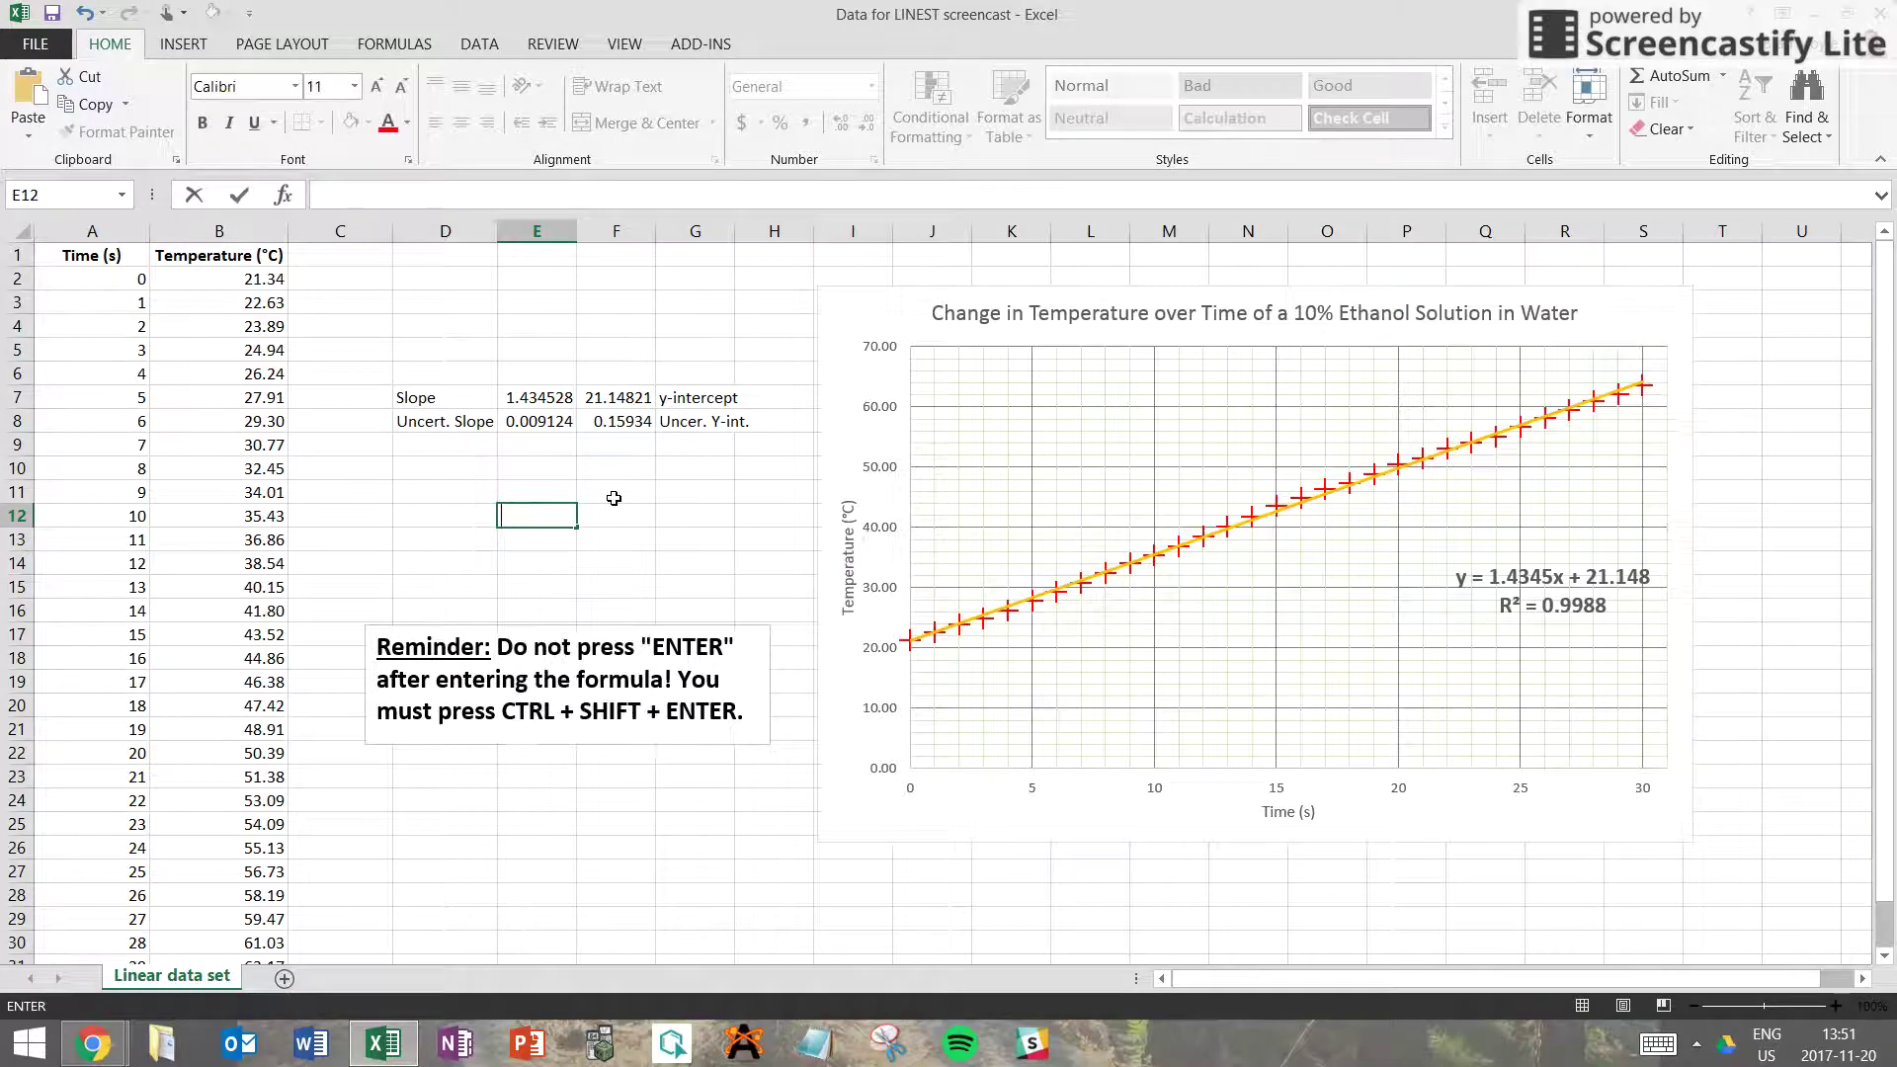
pyautogui.click(1275, 513)
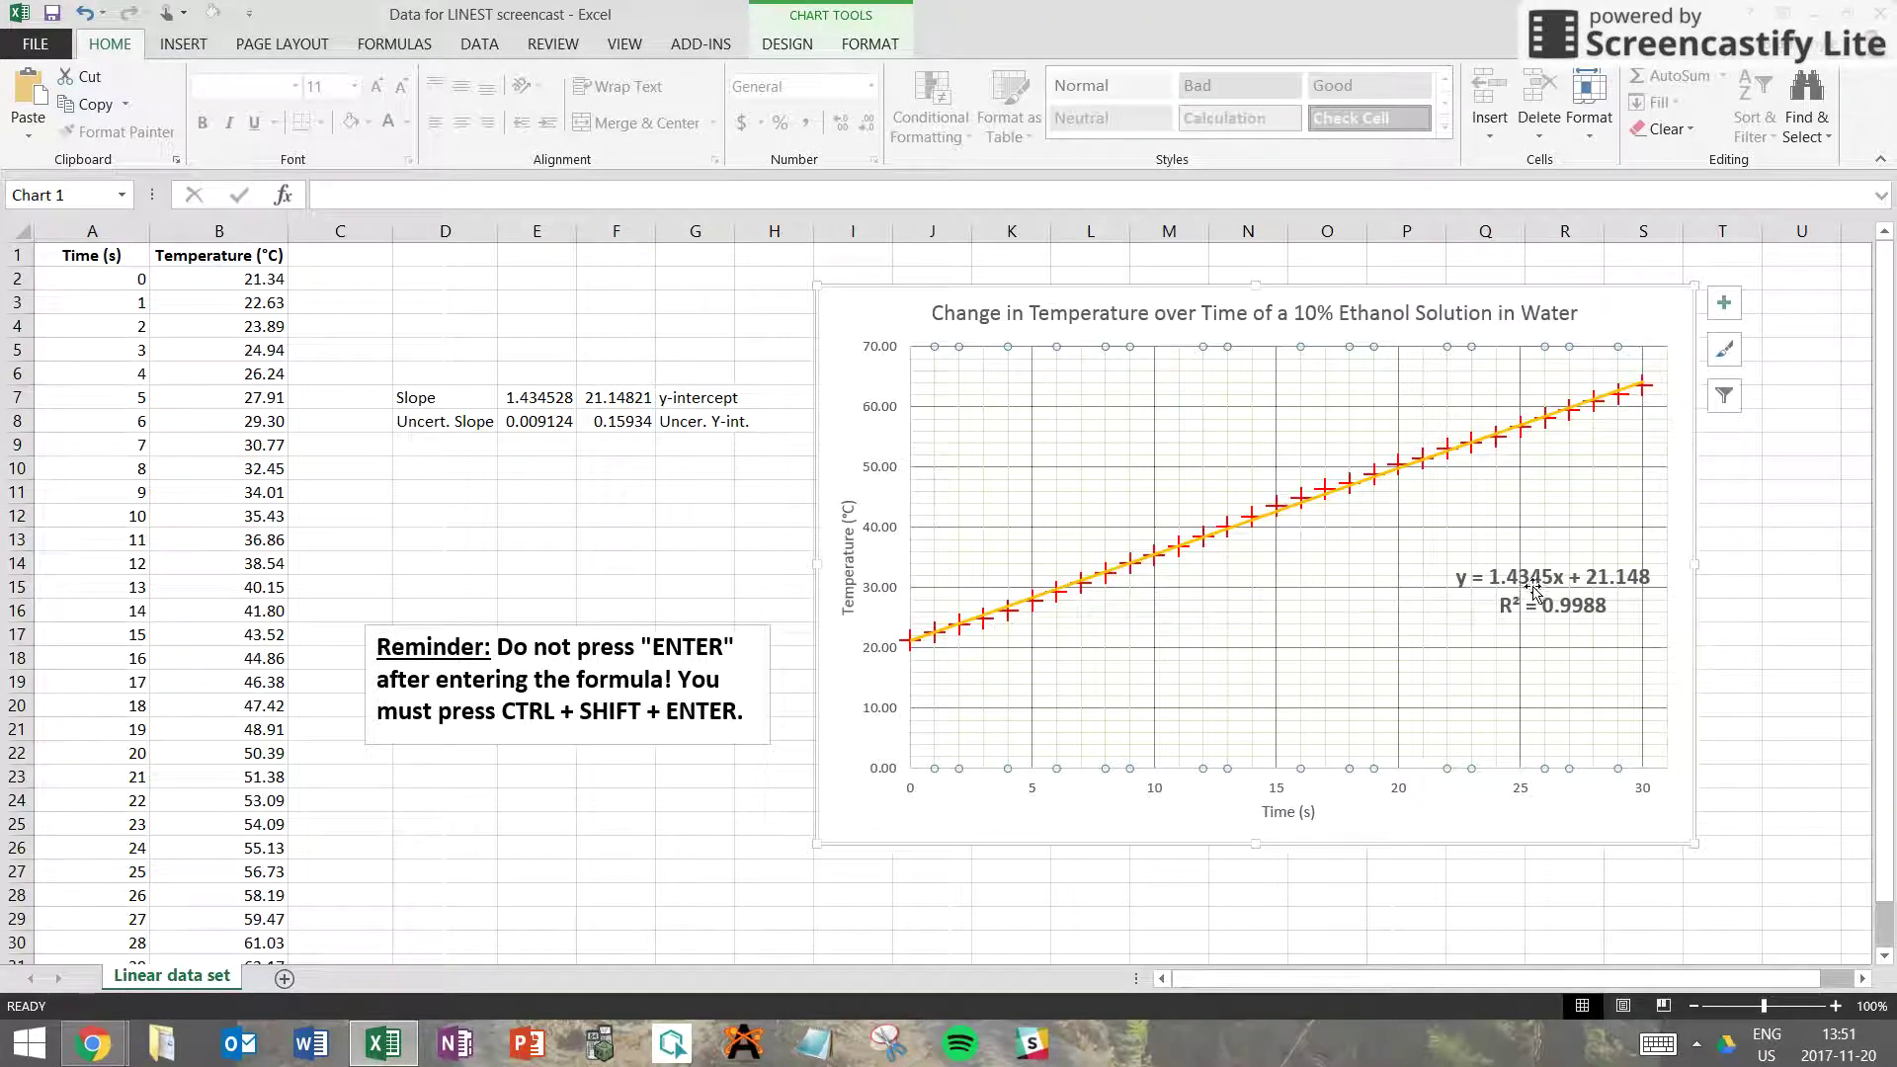
pyautogui.click(1747, 567)
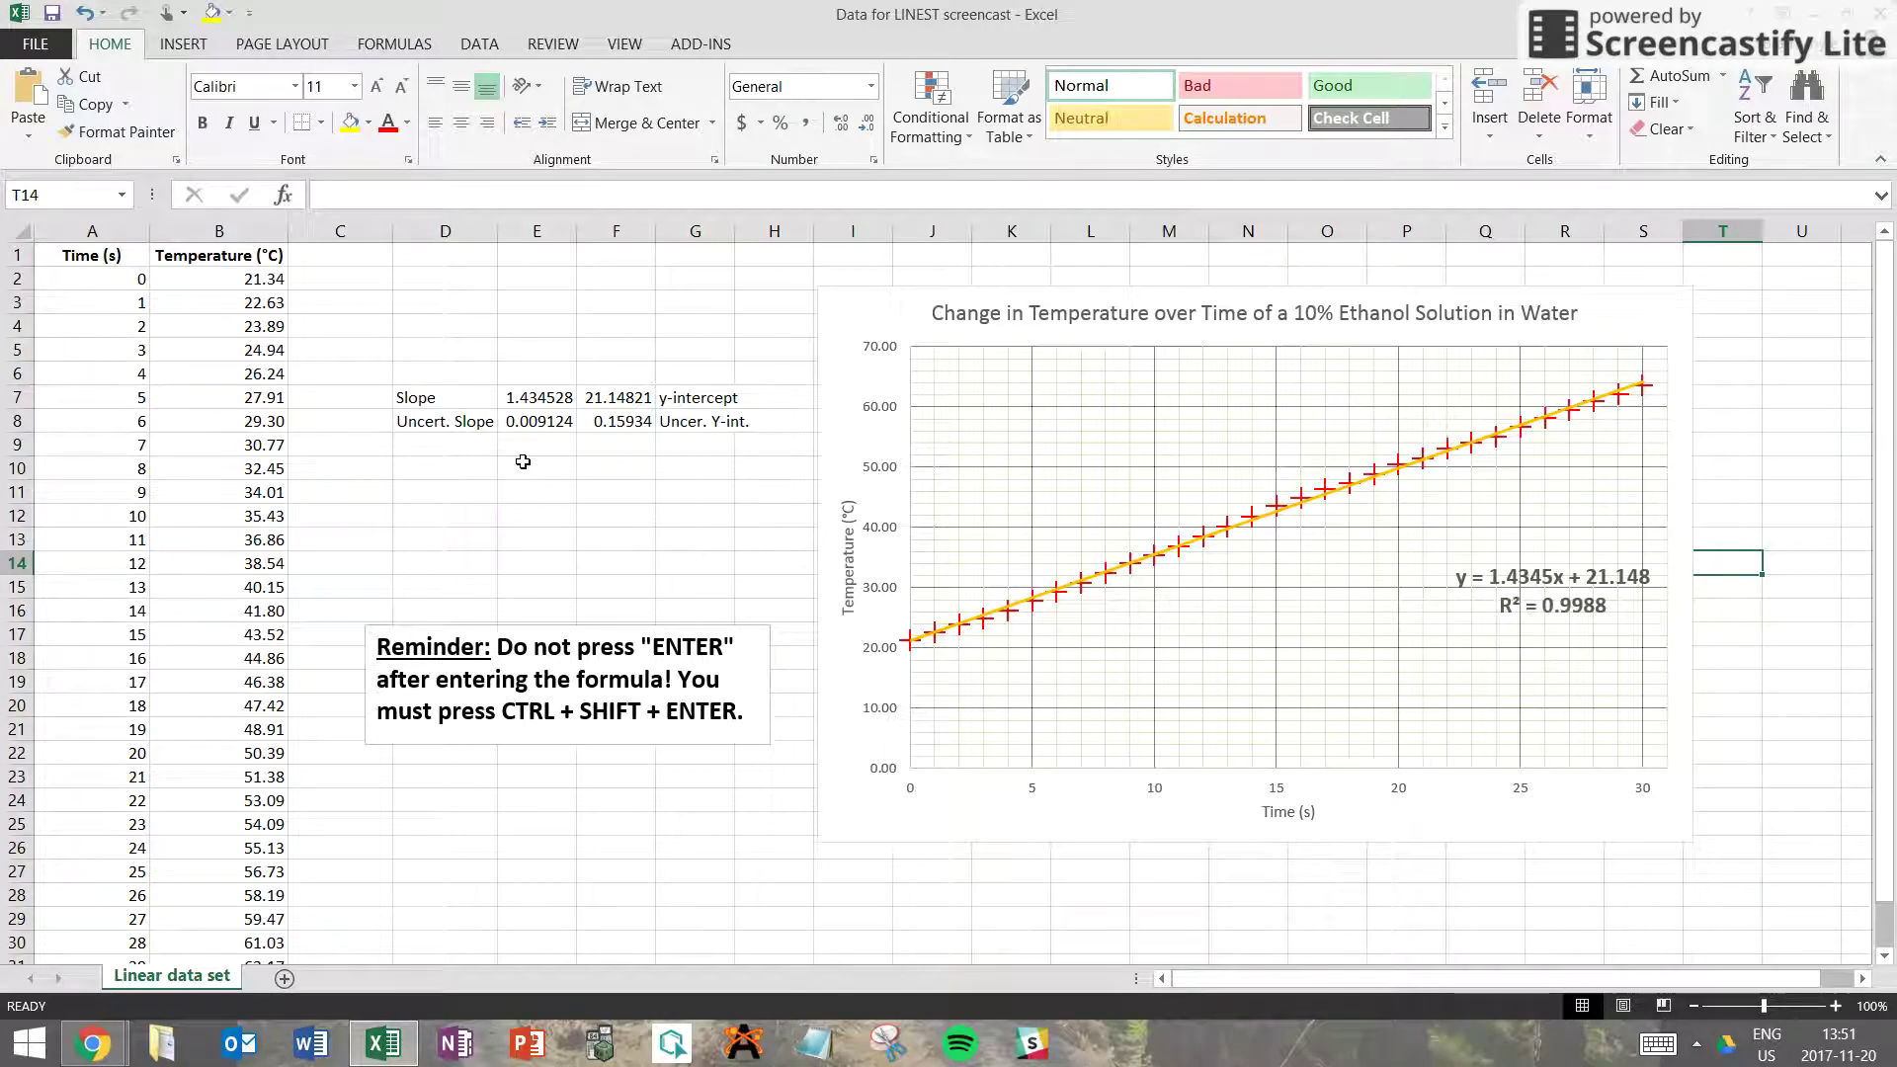
pyautogui.click(564, 393)
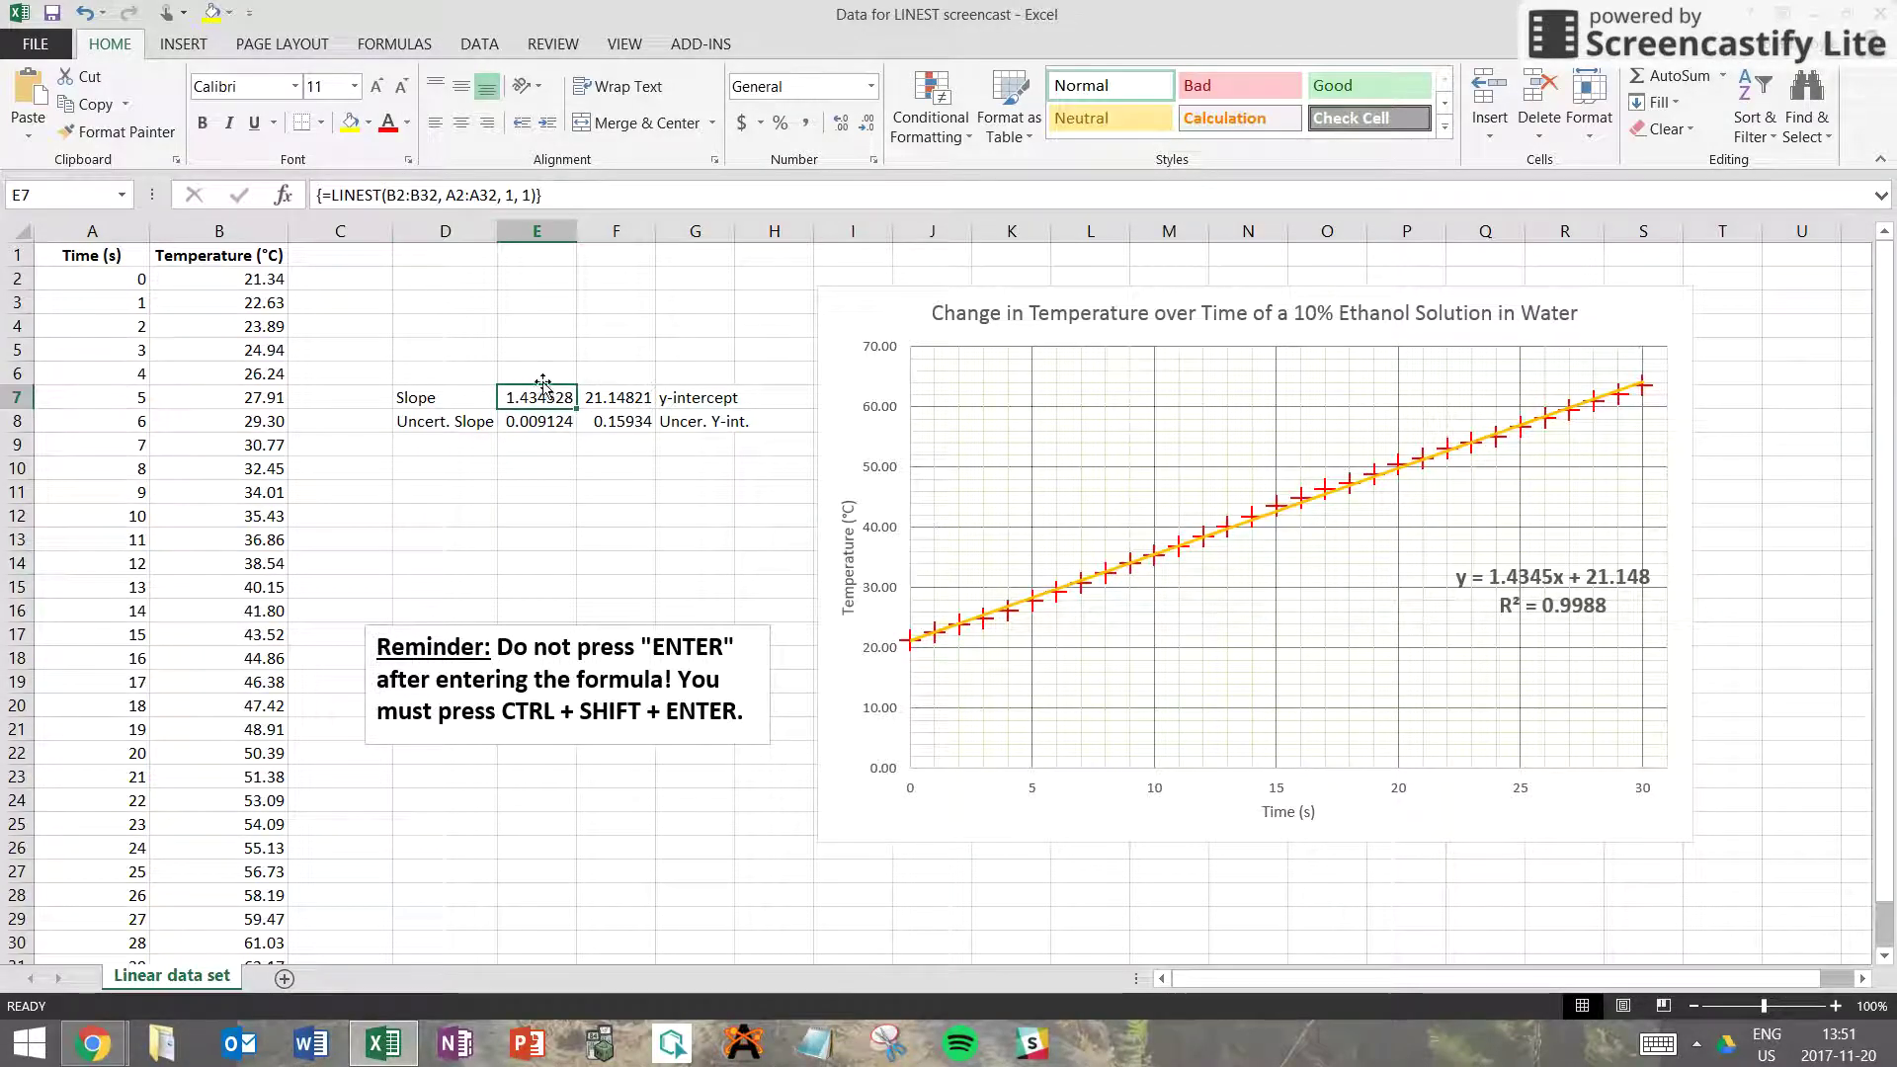